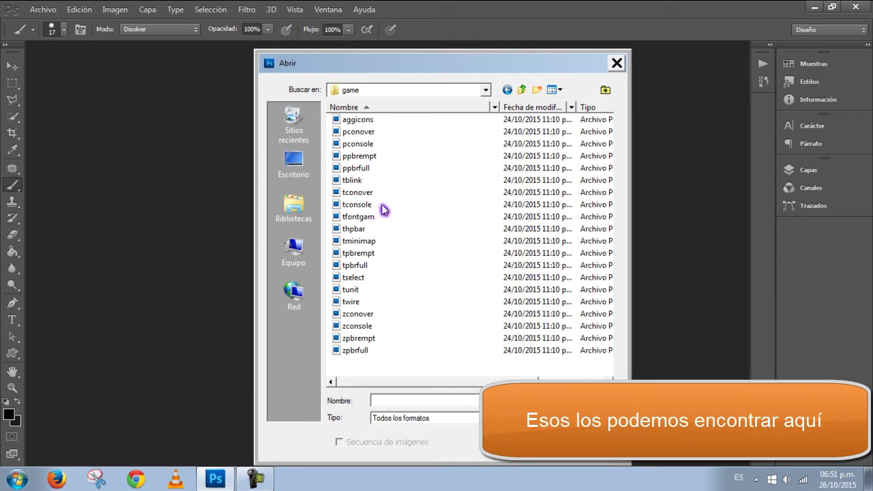
Step: Open tconover.pcx and tconsole.pcx from the game folder, accepting the pixel aspect ratio notices
drag(396, 180, 340, 293)
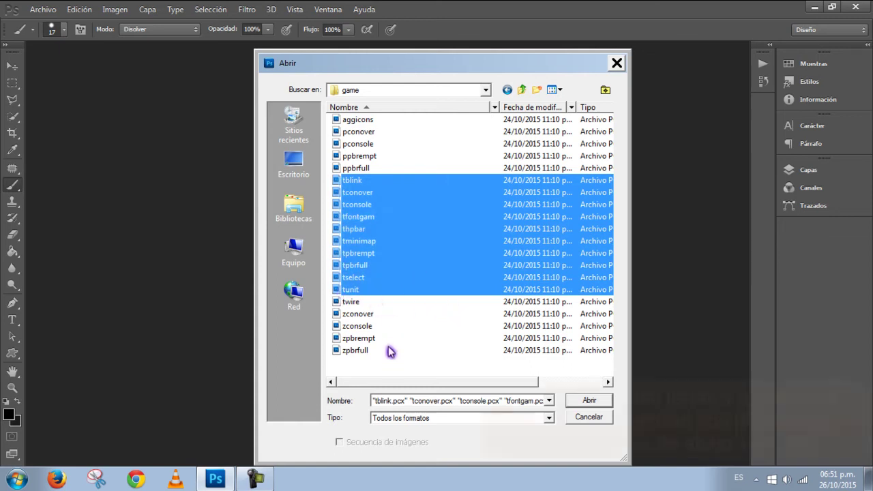
click(363, 182)
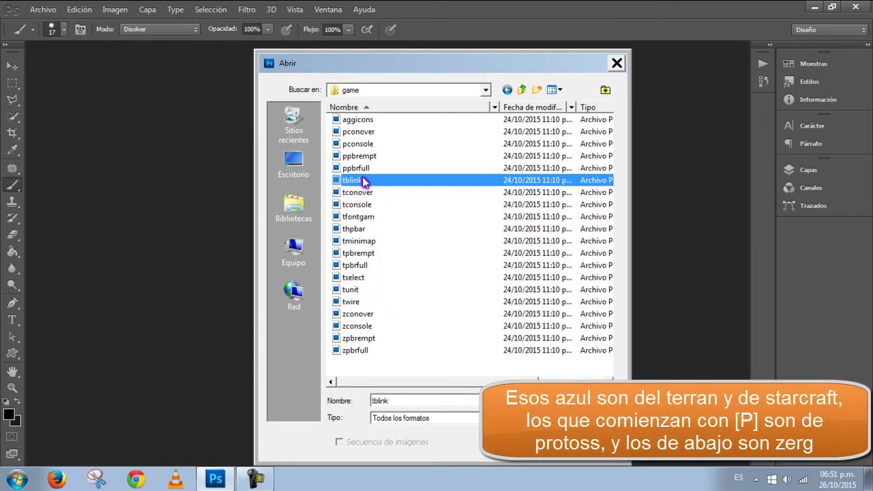
click(364, 208)
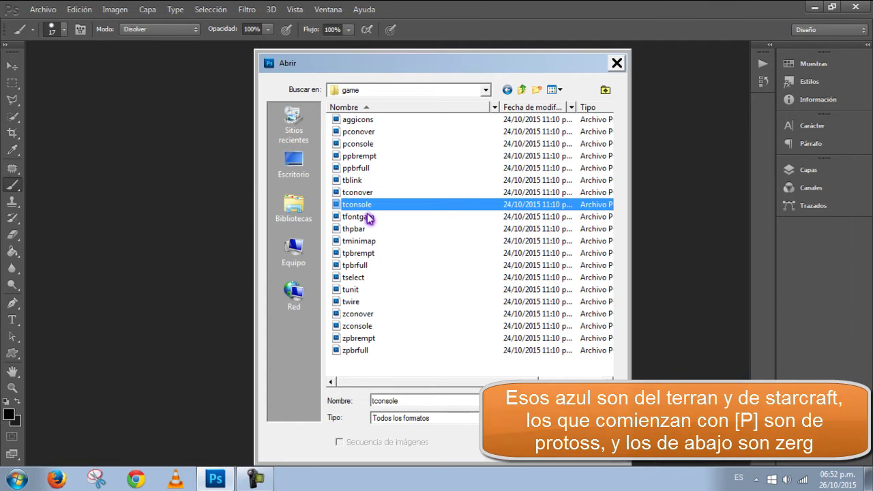
shift+click(358, 195)
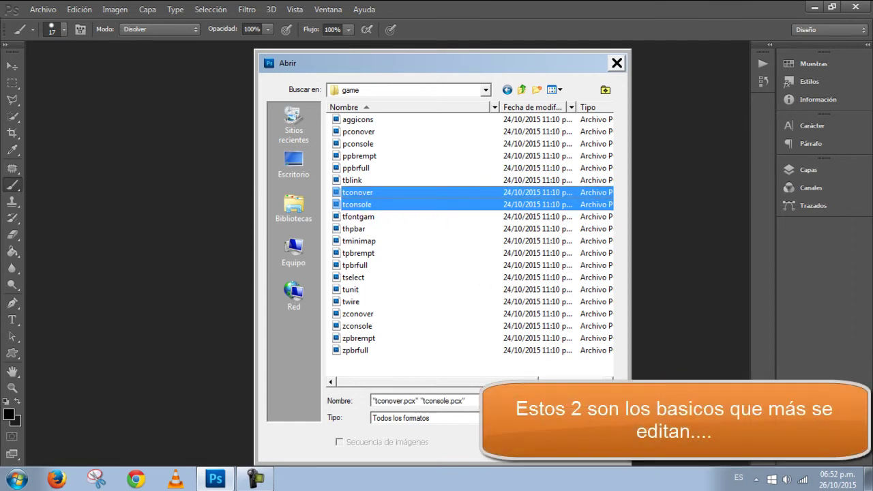
key(Return)
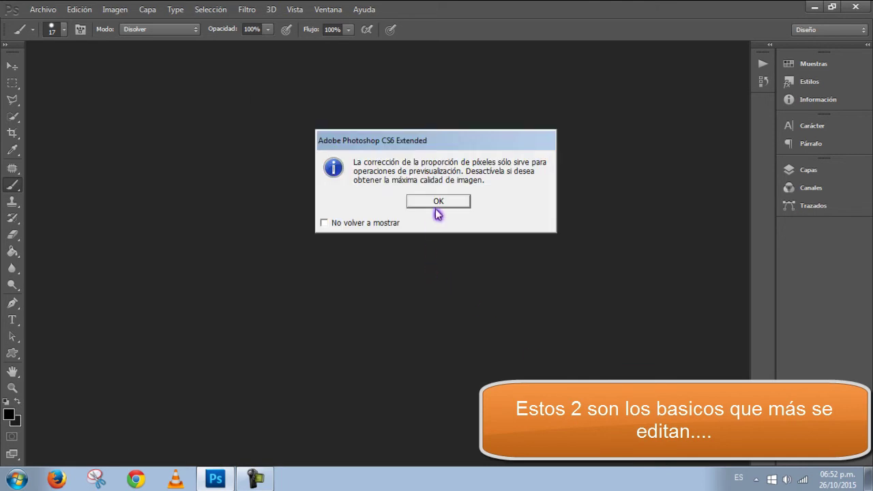
click(439, 205)
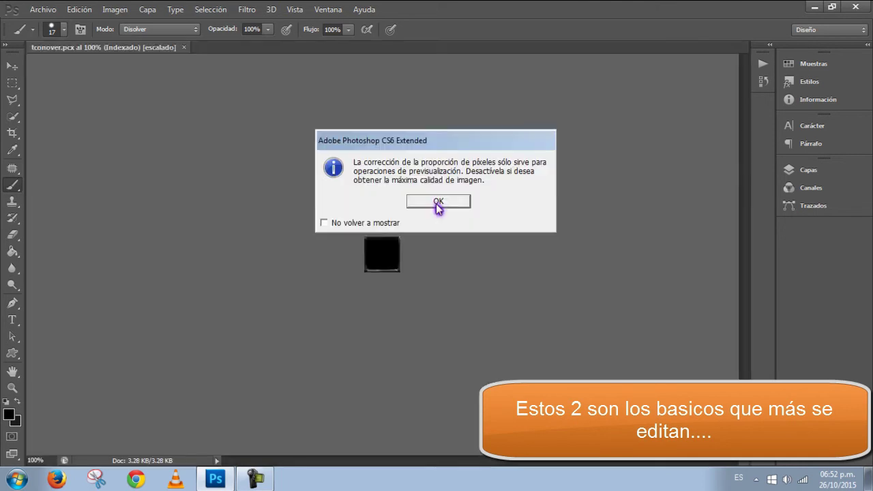
click(440, 203)
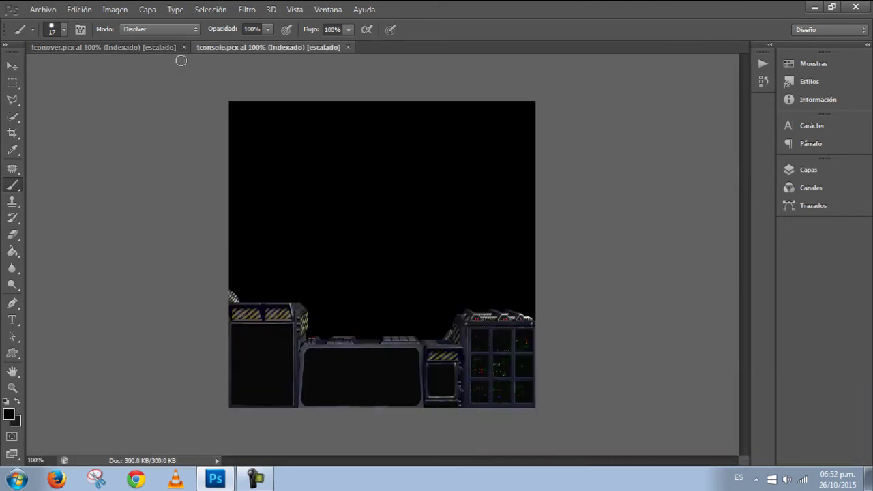
Step: Examine the tconover.pcx image up close and return to tconsole.pcx
click(134, 47)
scroll(397, 263, up, 3)
scroll(396, 264, down, 2)
scroll(394, 262, down, 2)
scroll(337, 178, up, 1)
scroll(336, 179, up, 1)
click(254, 48)
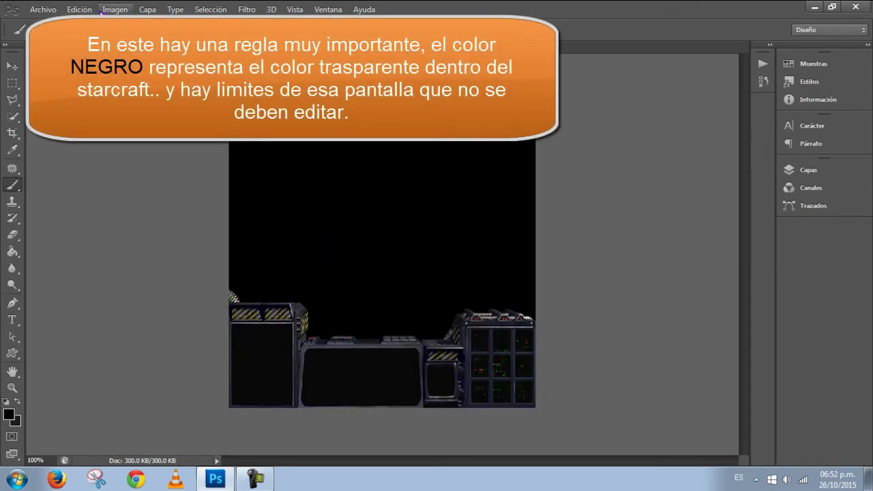
Step: Save the colour table of tconsole.pcx to the desktop as Terran1.act, leaving the table itself unchanged
click(114, 10)
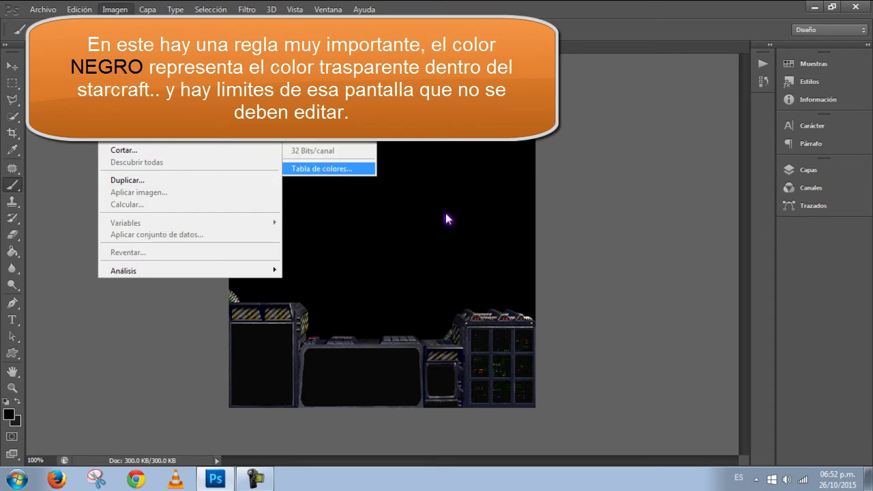
click(342, 168)
click(807, 146)
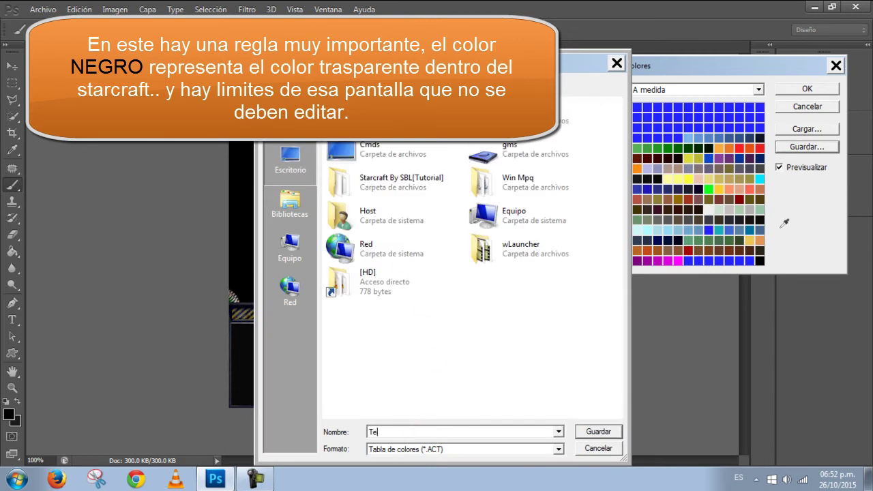
text(Terran)
key(Return)
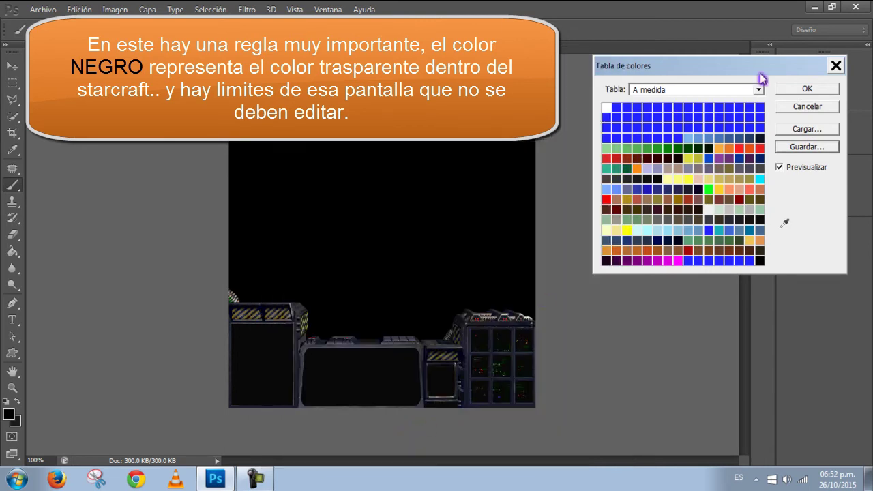
click(791, 107)
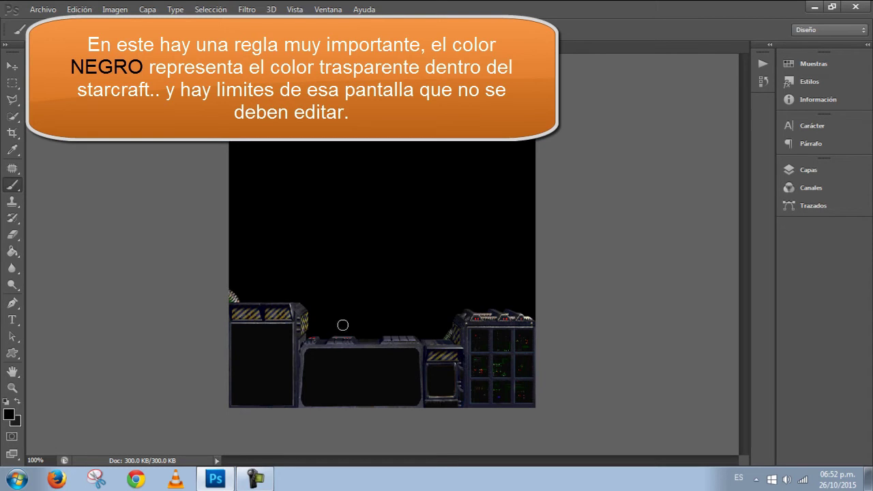
Step: Convert tconsole.pcx from indexed colour to RGB colour mode
alt+scroll(384, 305, up, 4)
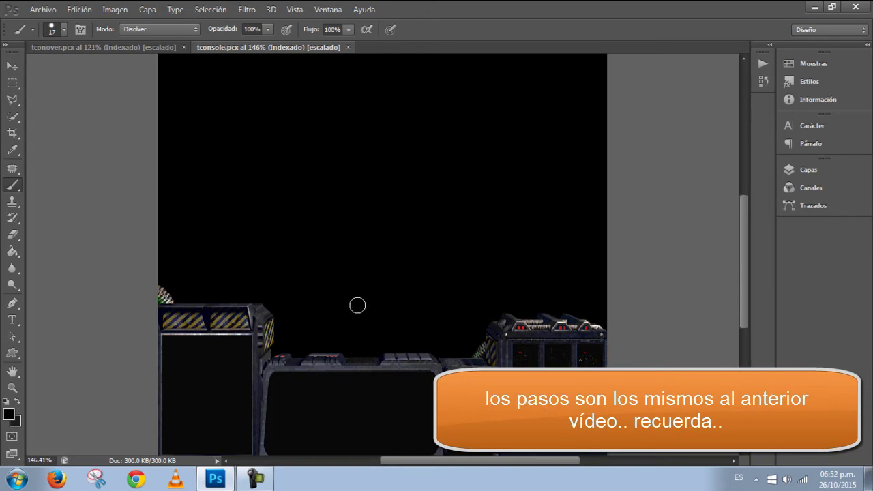
scroll(355, 312, down, 3)
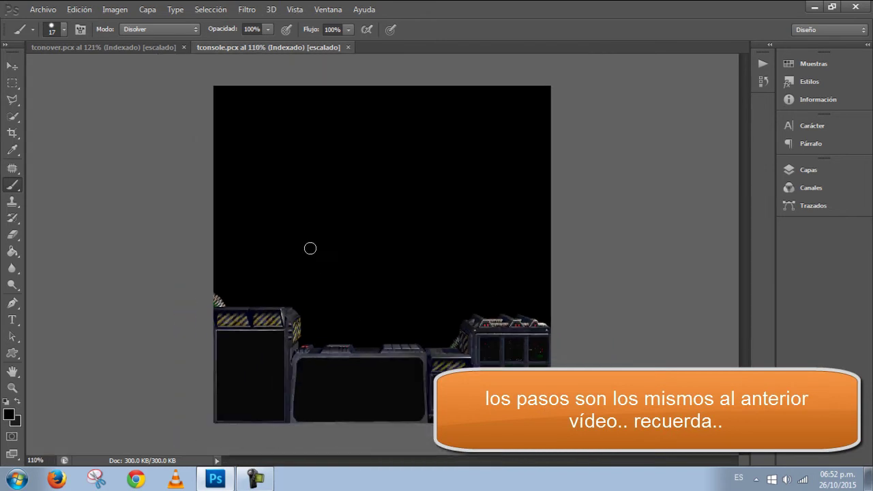
click(112, 10)
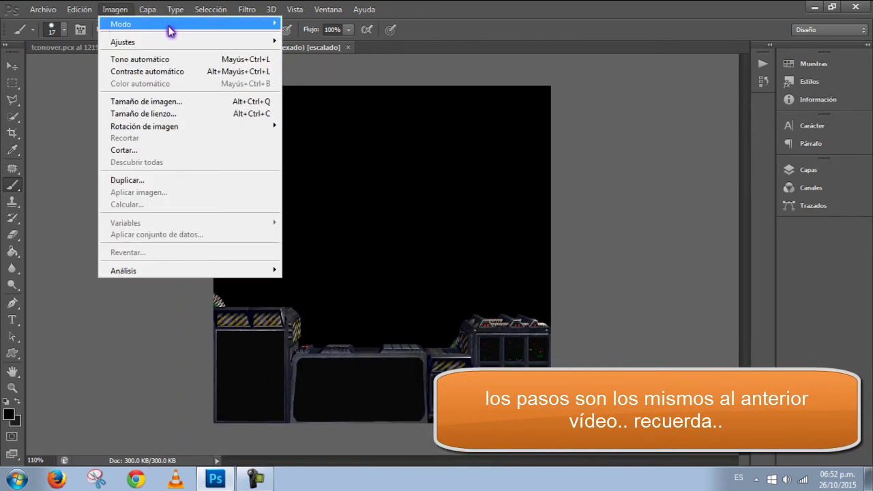
mouse_move(256, 26)
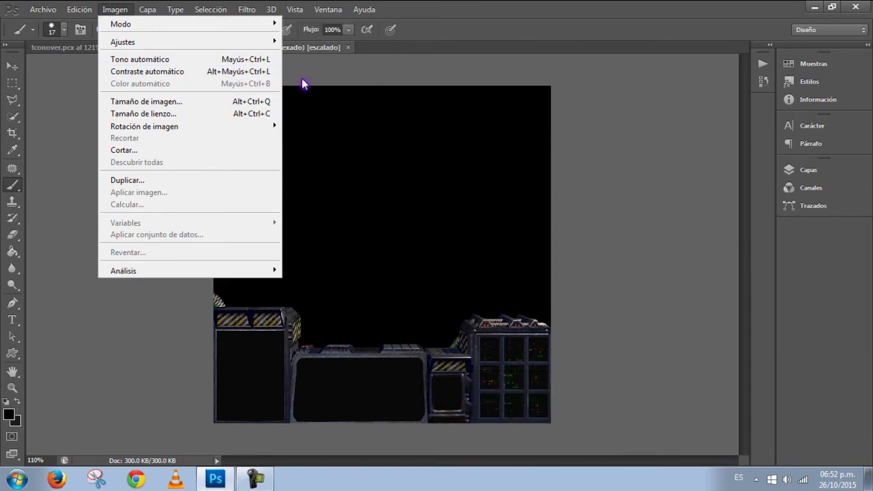
click(312, 72)
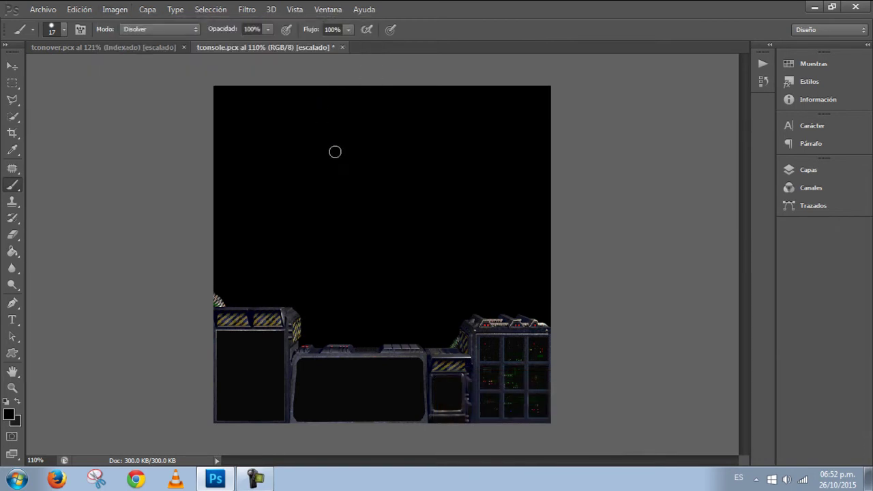
Step: Place the desktop image "Battlecruiser fighting with Zergs - SC2" into the tconsole document
scroll(385, 311, up, 2)
scroll(385, 311, down, 3)
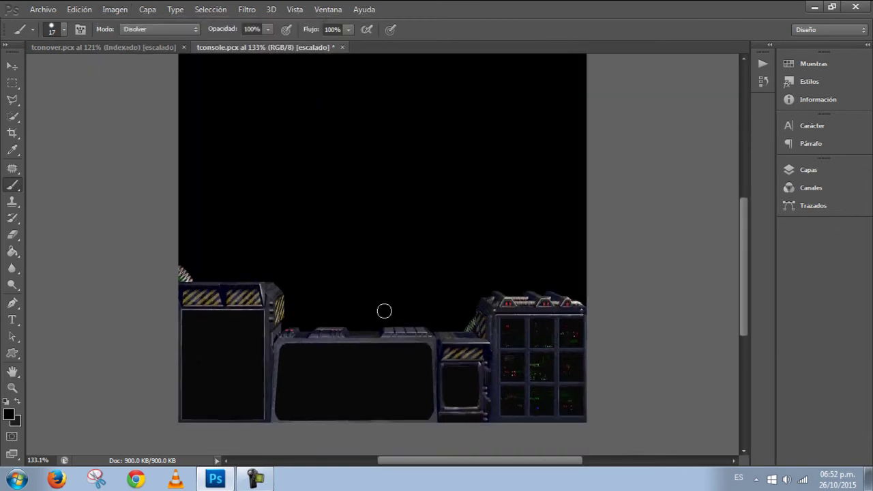
scroll(384, 312, up, 1)
scroll(385, 312, down, 2)
click(43, 10)
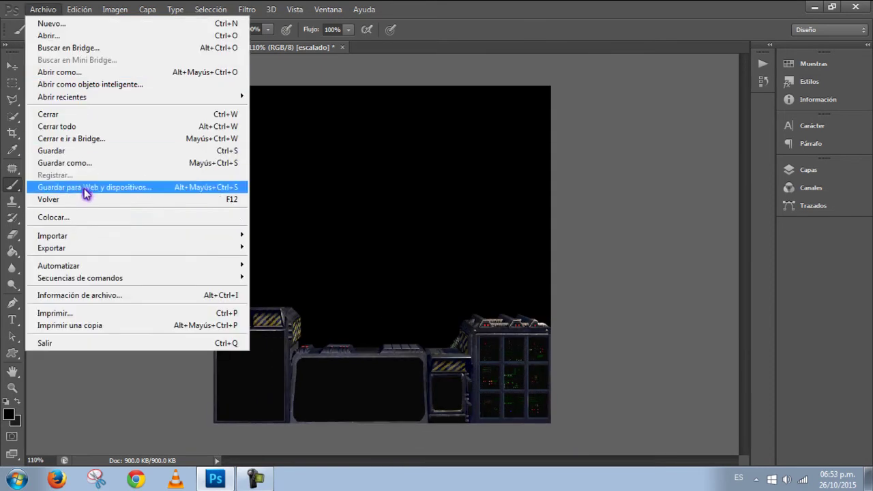
click(60, 221)
click(290, 158)
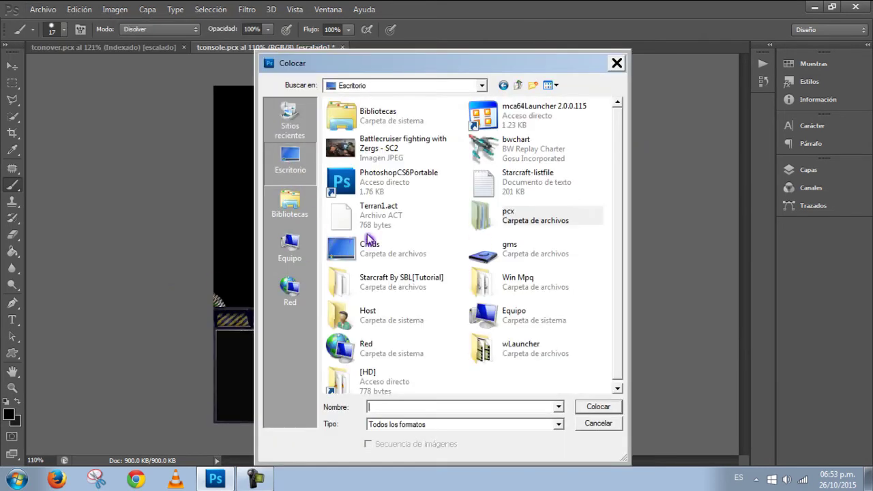
click(387, 162)
click(592, 408)
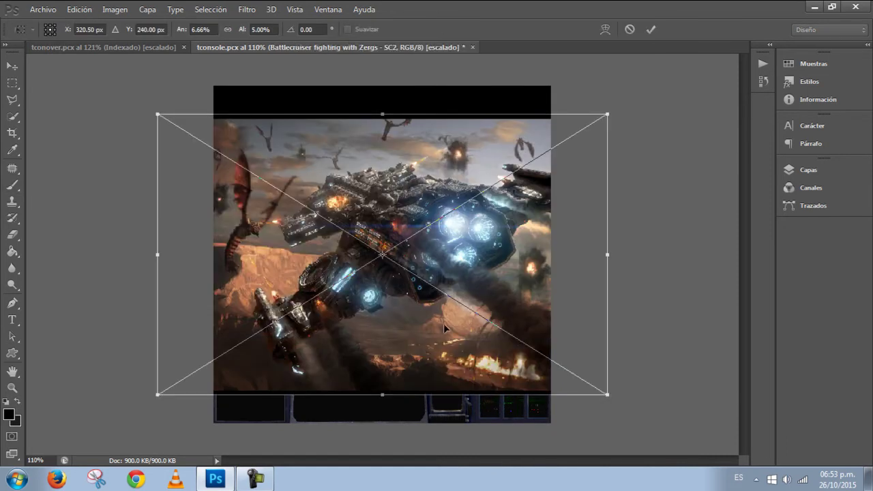
Step: Scale down the placed battlecruiser image, position it over the console's central black screen and small portrait frame, and commit the placement
drag(607, 114, 342, 315)
drag(290, 348, 421, 376)
key(Right)
key(Right)
key(Right)
key(Right)
key(Right)
click(652, 30)
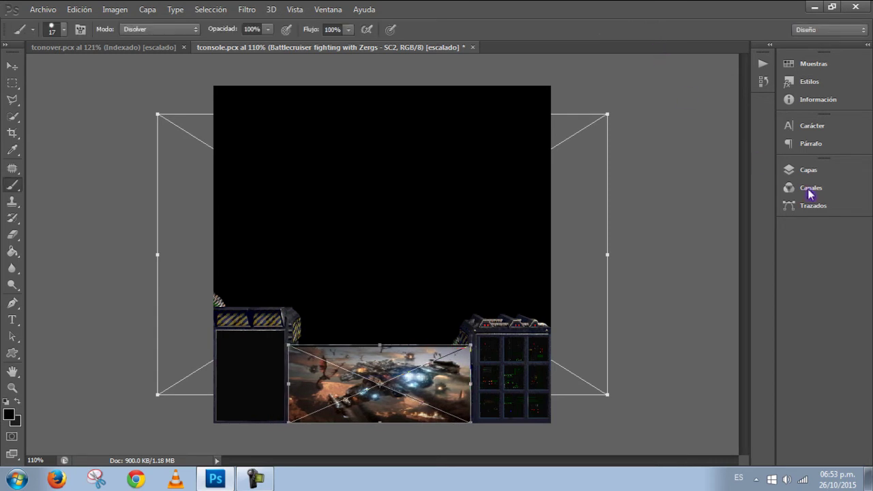
Step: Expand the Layers panel and shrink the Swatches area above it to give the layer list more room
right_click(820, 160)
click(804, 167)
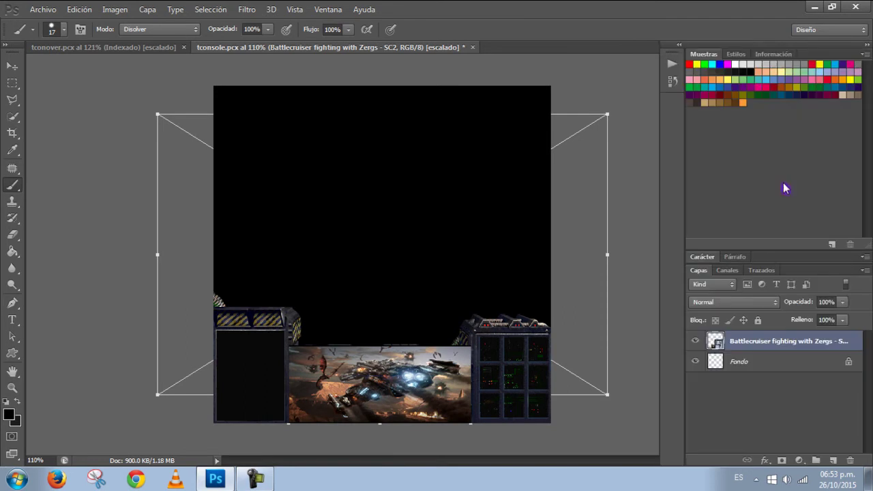
drag(766, 244, 761, 87)
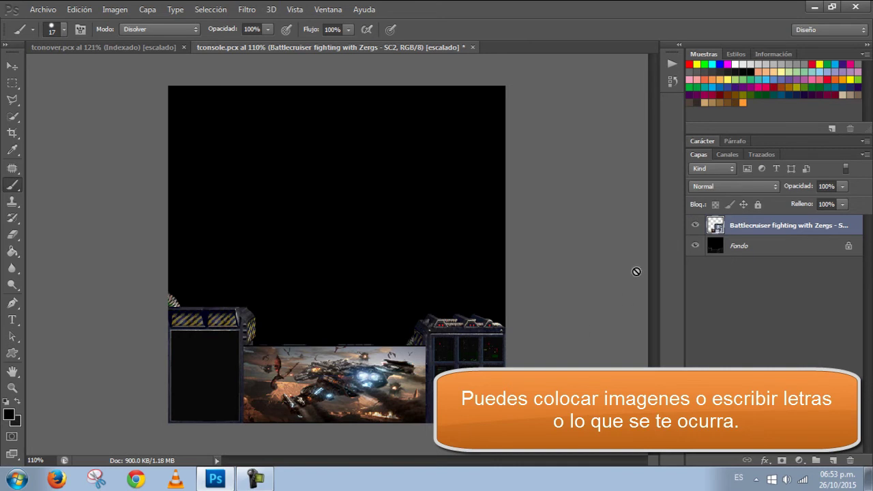
Step: Hide the battlecruiser layer to check the console beneath, show it again, and set its opacity to 22%
click(695, 227)
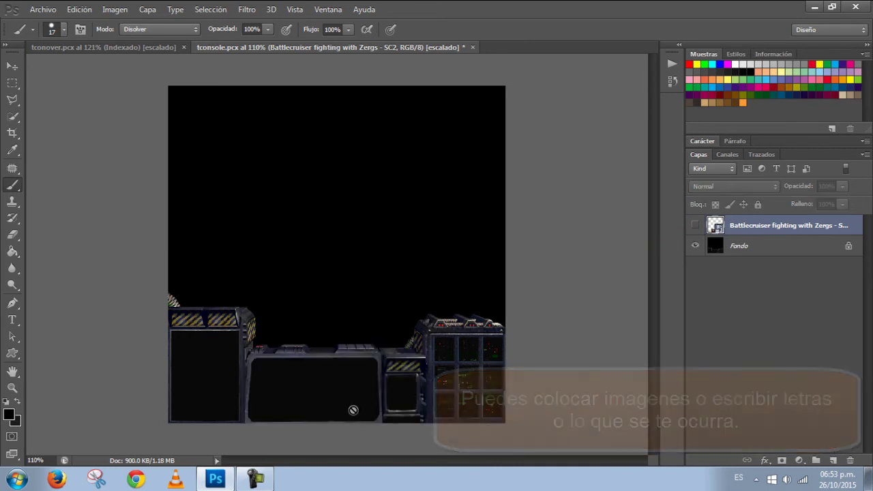
scroll(351, 408, up, 2)
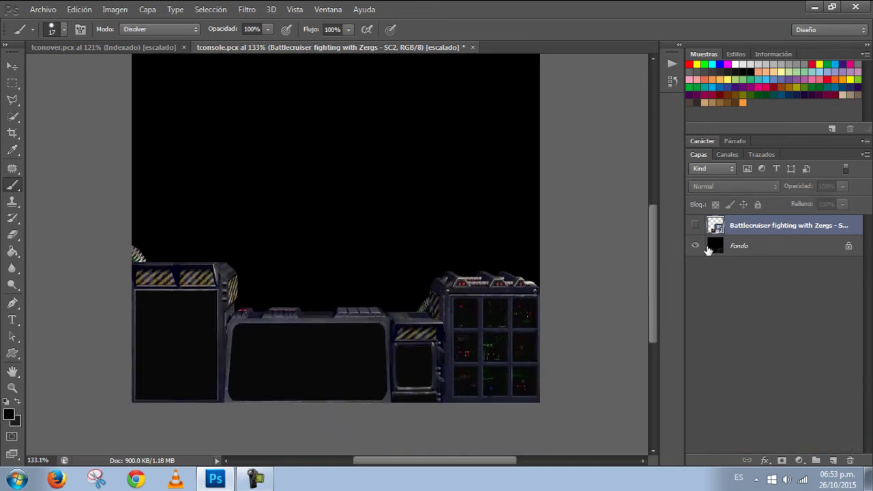
click(696, 226)
click(843, 186)
click(807, 203)
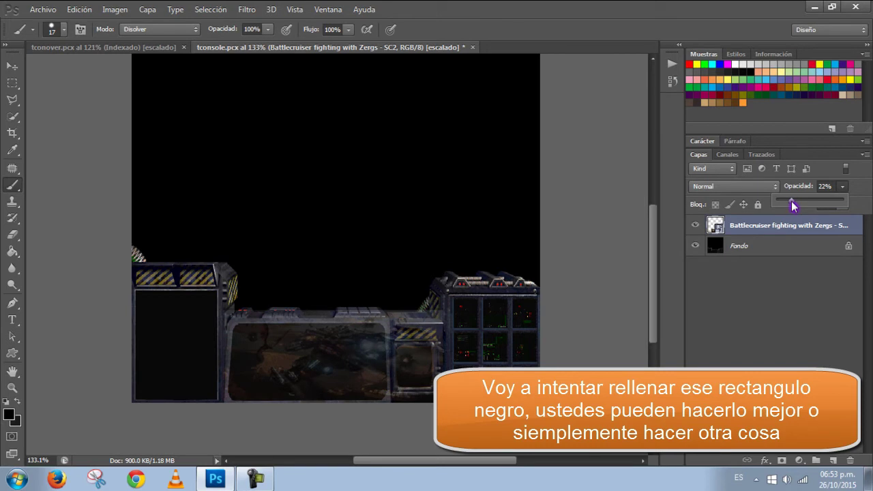
Step: Choose the standard Eraser tool and rasterize the battlecruiser layer
click(19, 238)
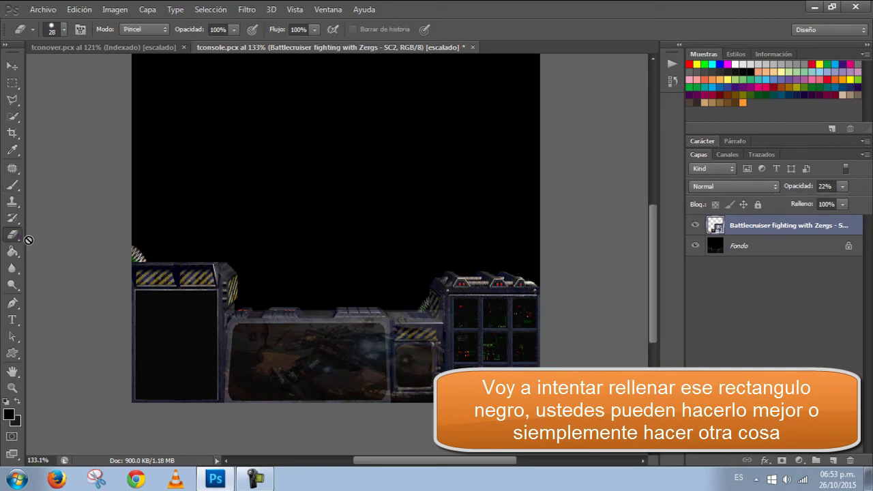
right_click(13, 236)
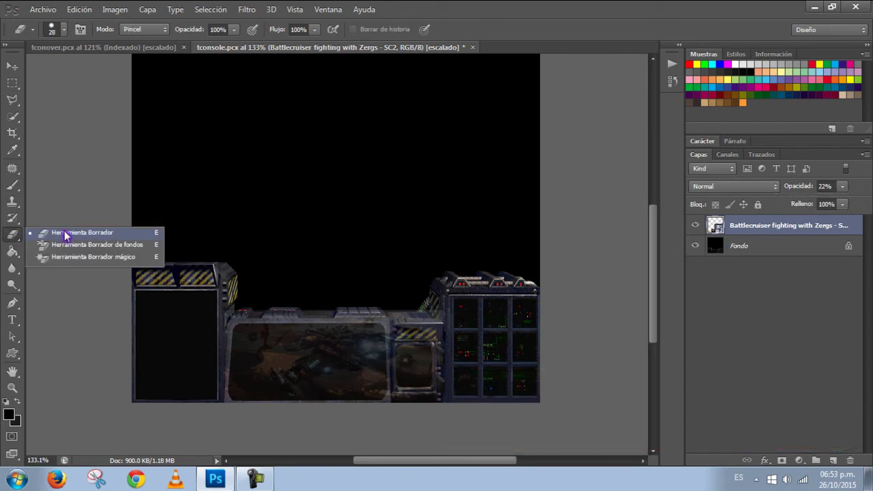
click(65, 235)
right_click(729, 227)
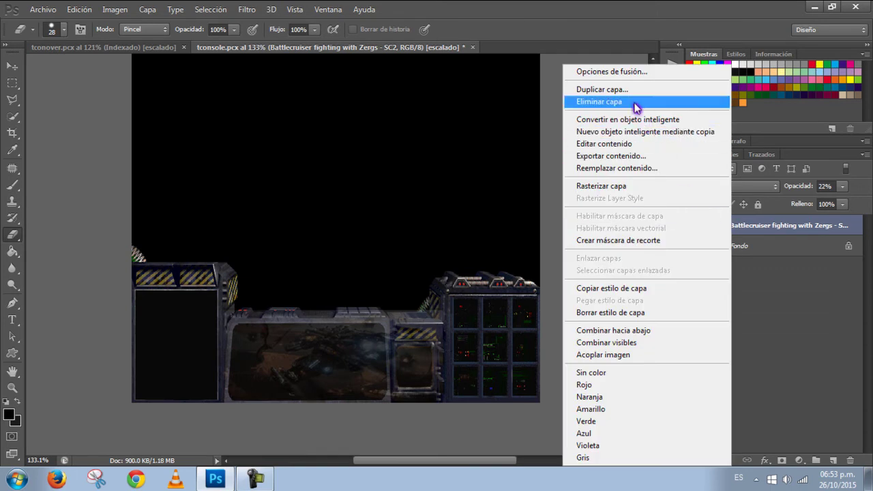
click(607, 188)
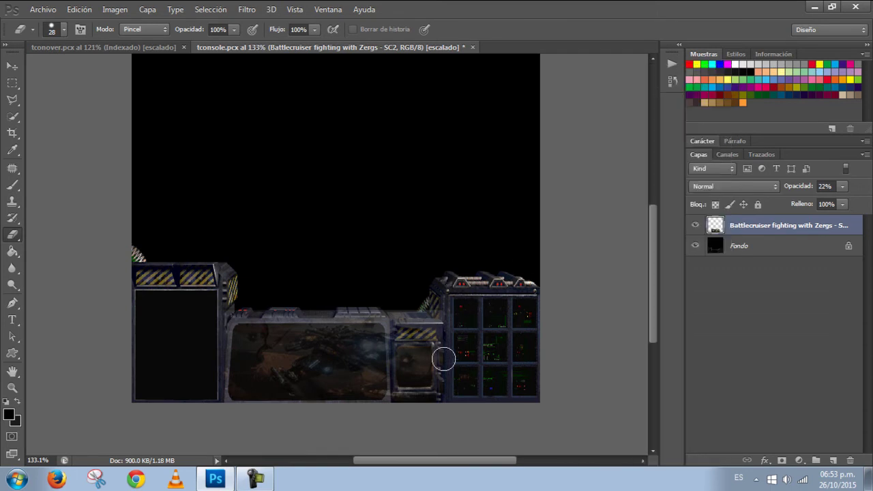
Step: Erase the battlecruiser image over the portrait frame and along the upper and lower edges around the console's central black screen
scroll(439, 374, up, 2)
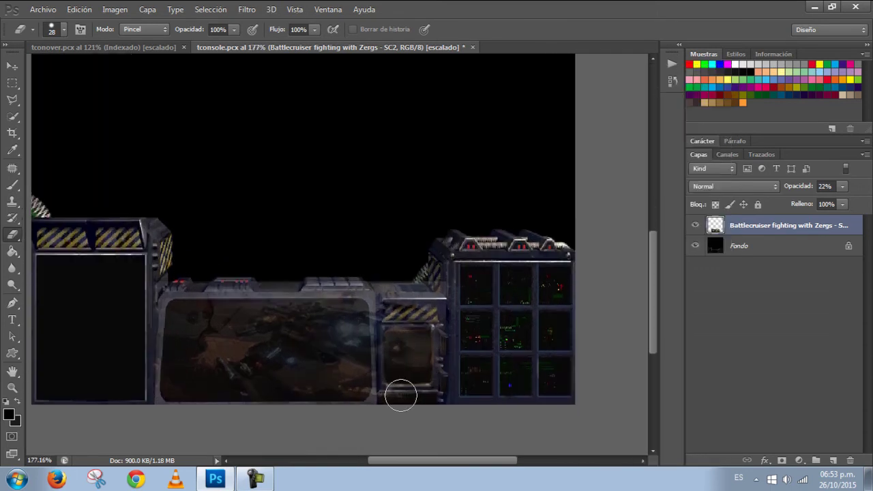
mouse_move(396, 398)
mouse_down()
mouse_move(386, 296)
mouse_move(419, 417)
mouse_move(420, 302)
mouse_move(436, 409)
mouse_move(440, 313)
mouse_up()
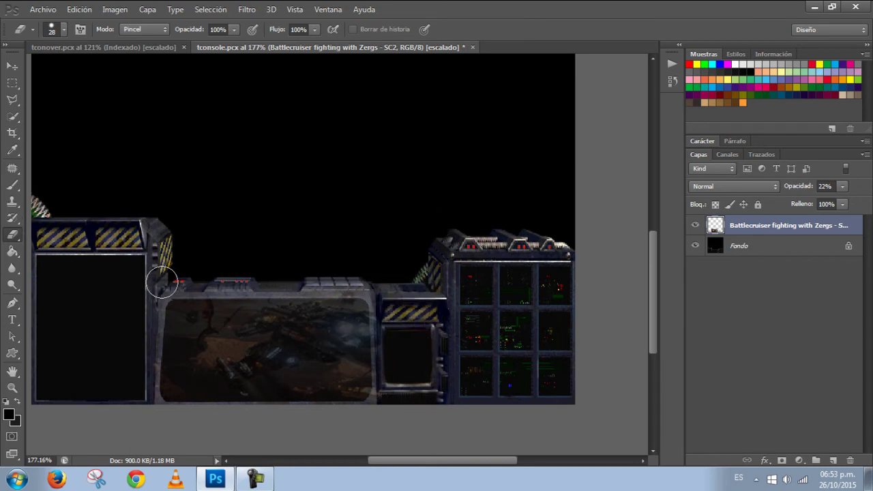
drag(198, 273, 368, 284)
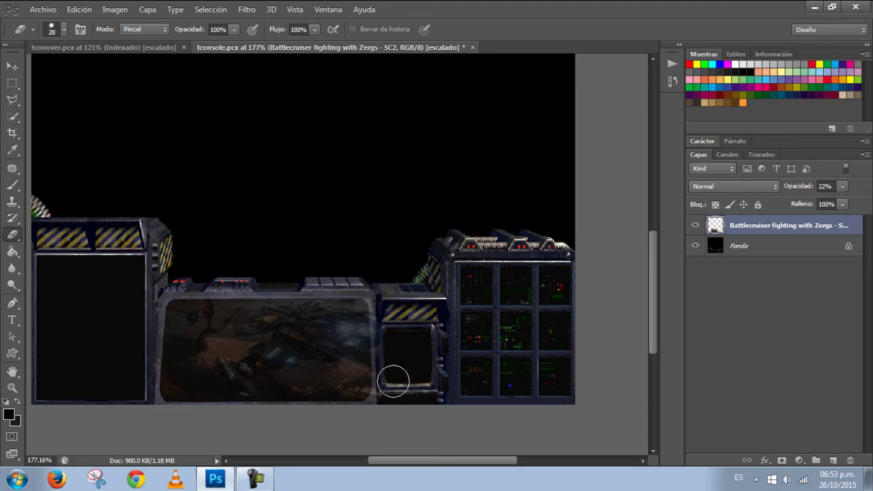
mouse_move(160, 407)
mouse_down()
mouse_move(148, 405)
mouse_move(144, 359)
mouse_move(155, 280)
mouse_move(347, 280)
mouse_move(371, 281)
mouse_move(384, 300)
mouse_move(389, 409)
mouse_up()
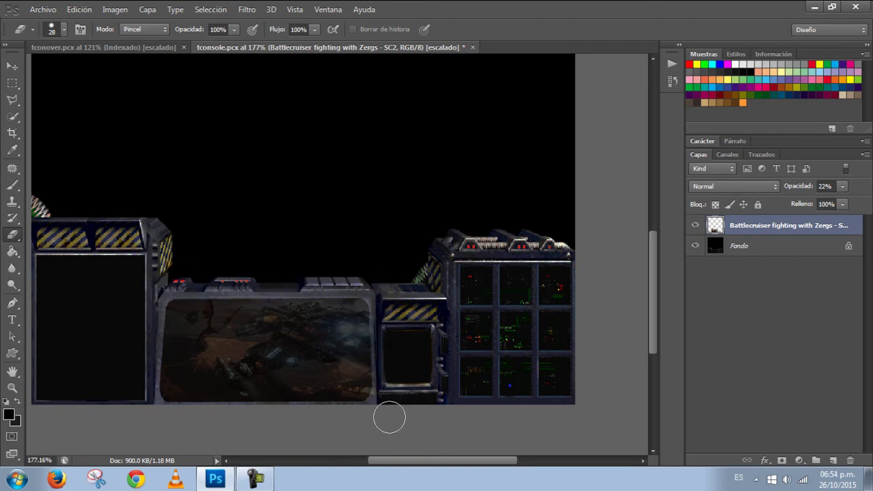
Step: Set the battlecruiser layer's opacity to 100%
click(844, 188)
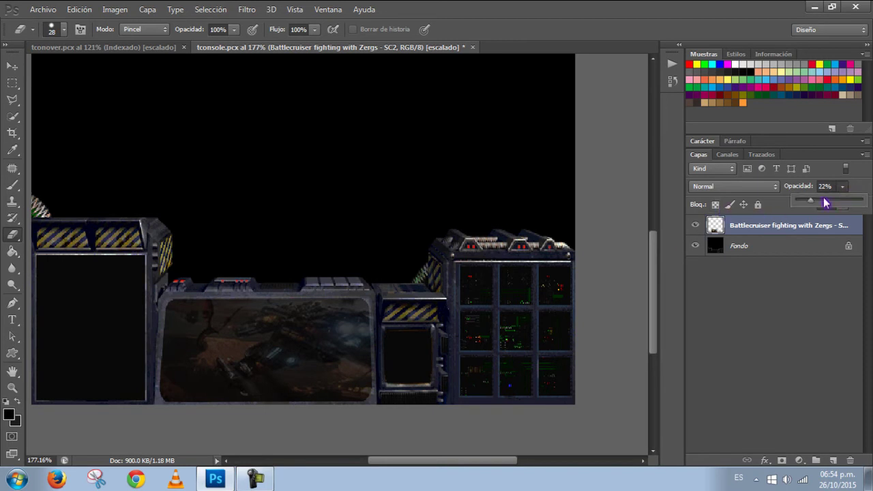
drag(830, 203, 871, 206)
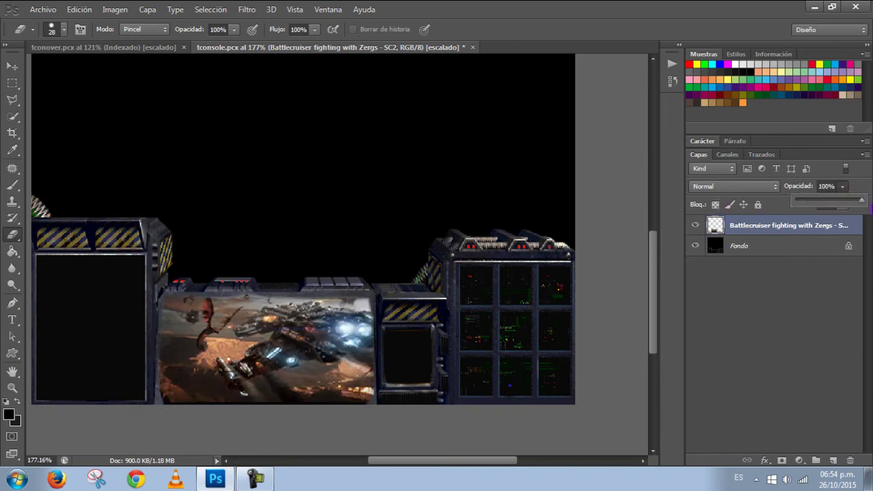
click(716, 230)
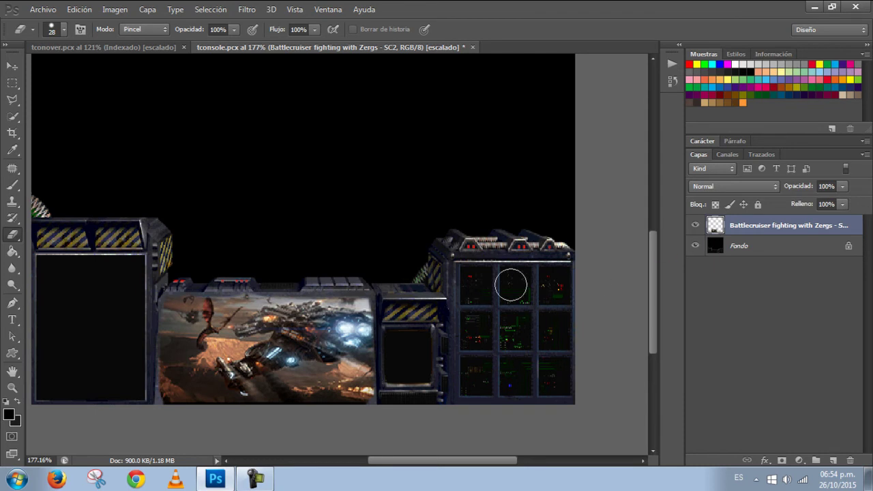
scroll(245, 358, down, 2)
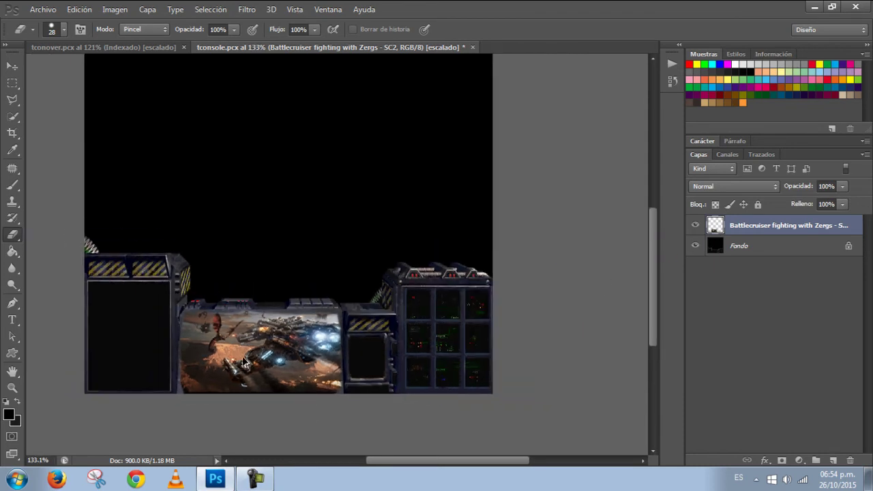
scroll(245, 362, down, 1)
scroll(292, 364, up, 1)
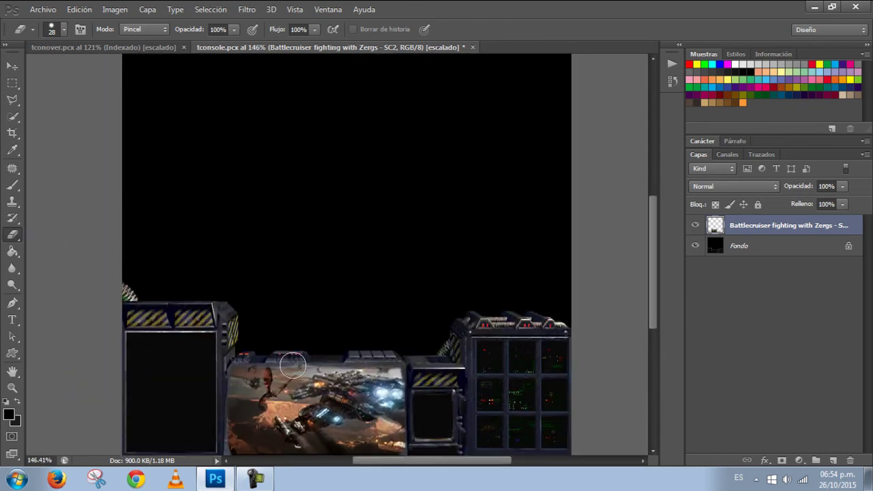
scroll(355, 362, down, 1)
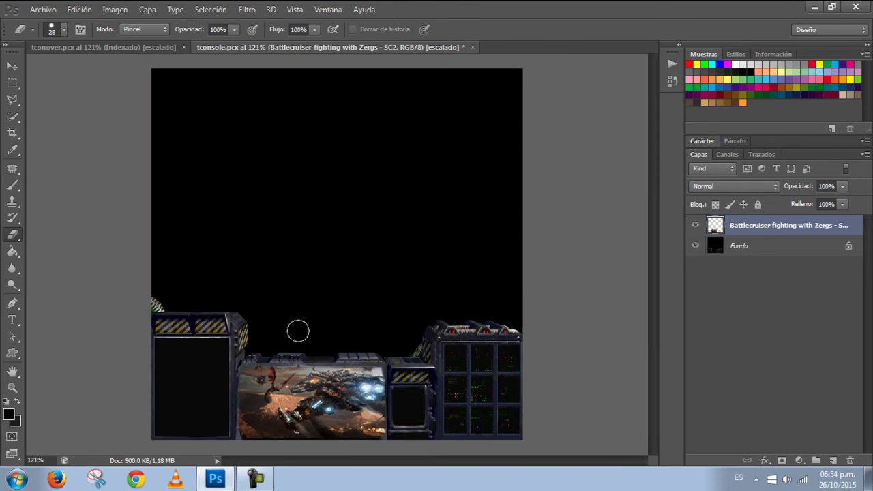
Step: Start converting the image to indexed colour, flattening the layers and choosing a custom palette
click(120, 10)
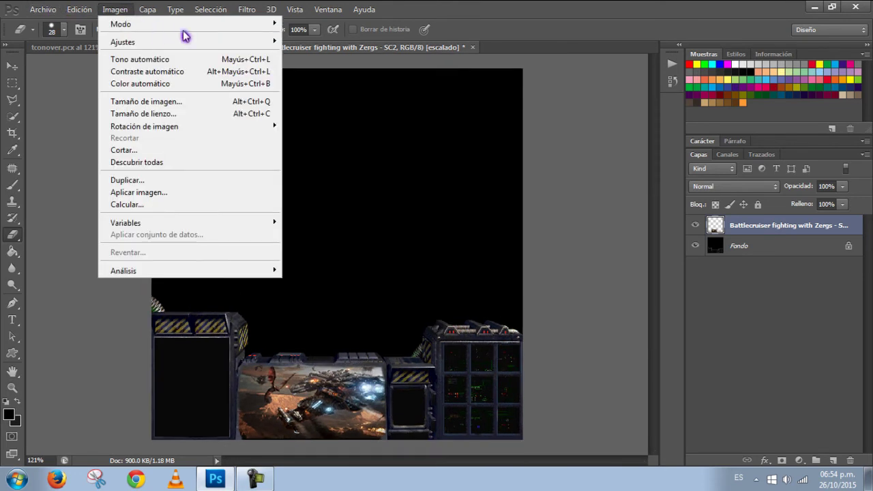
mouse_move(203, 26)
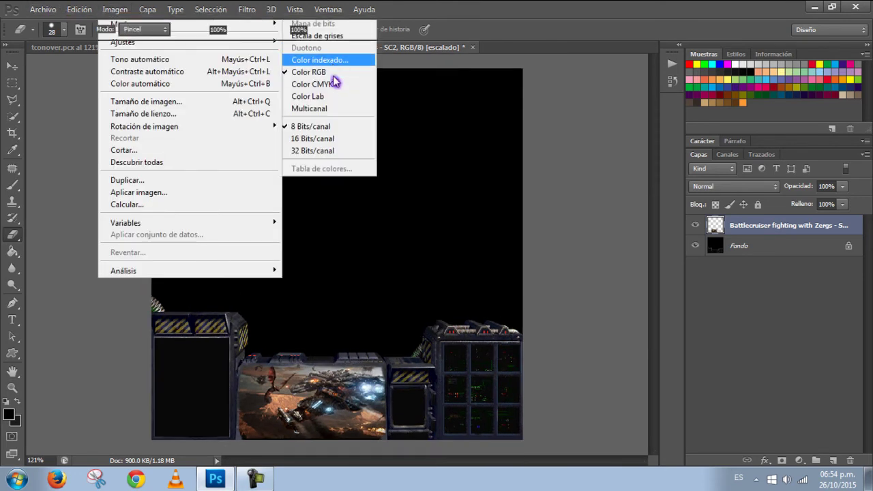
click(334, 63)
click(411, 199)
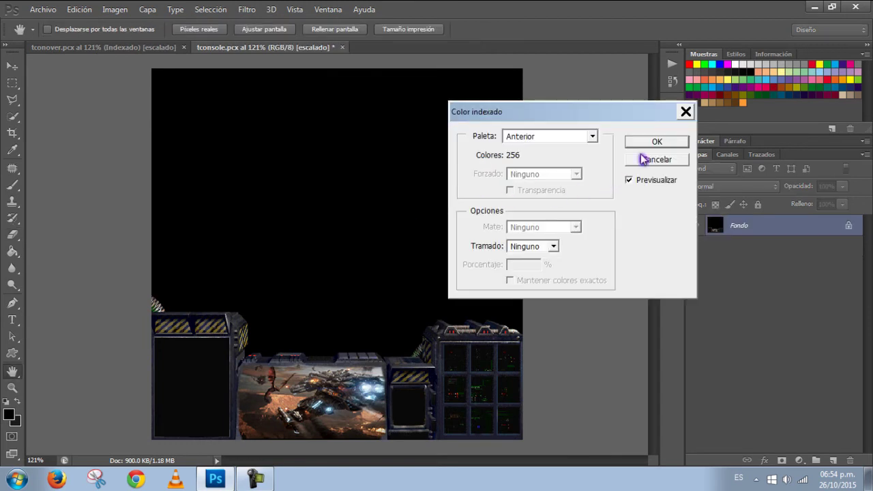
click(579, 138)
click(531, 297)
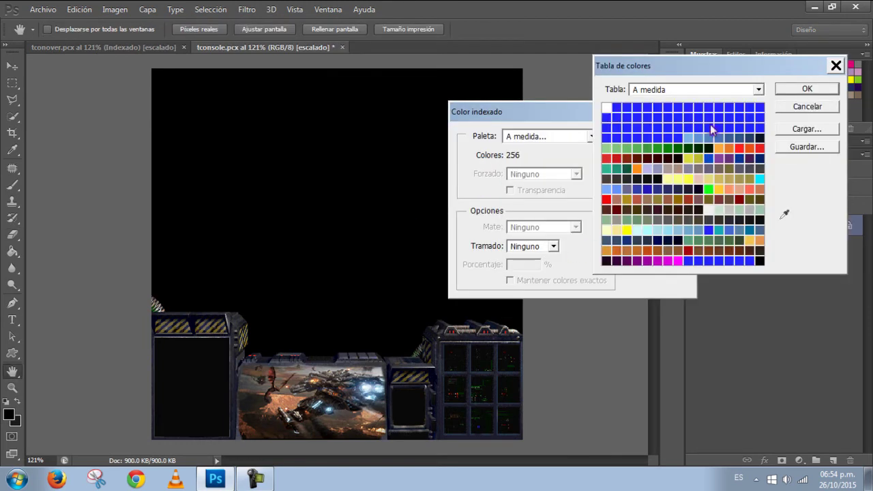
Step: Load the Terran1.act colour table from the desktop and apply the indexed colour conversion with it
click(791, 131)
click(516, 123)
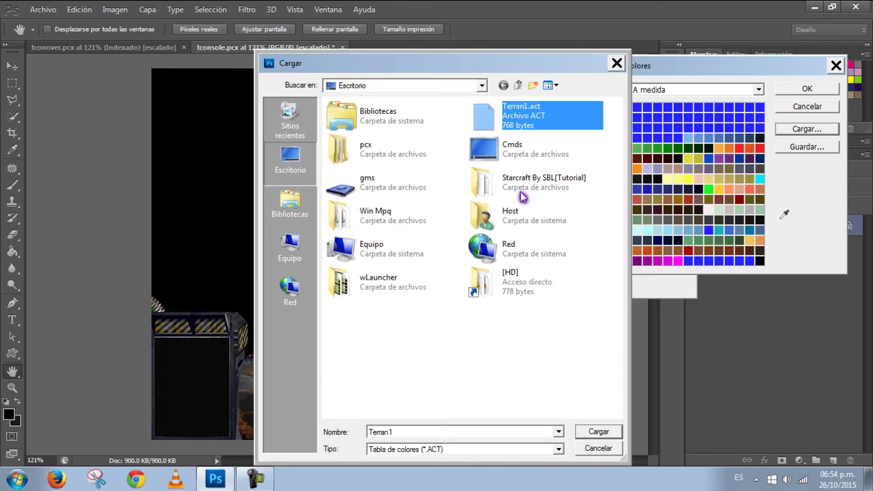
click(590, 435)
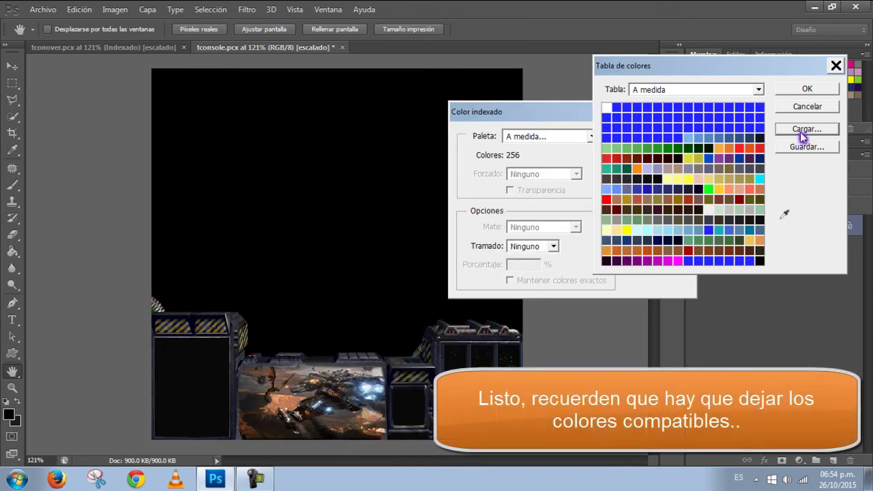
click(808, 89)
click(657, 140)
key(e)
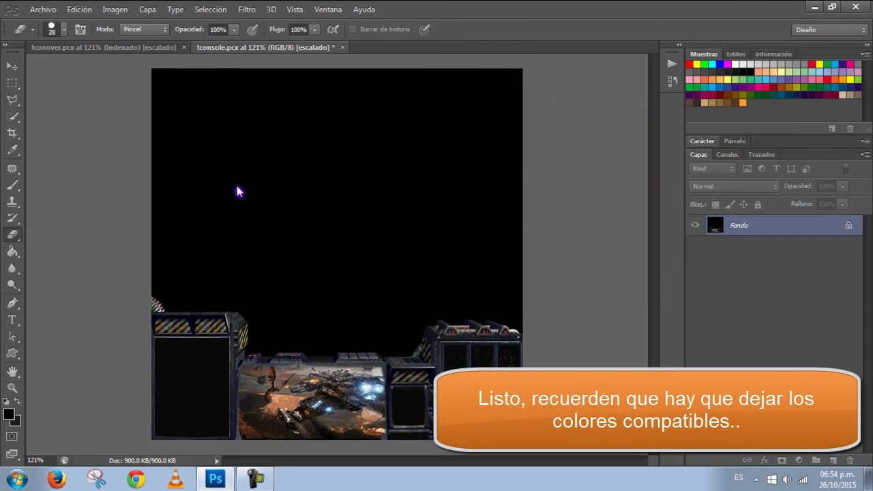
Step: Save the edited console as tconsole in PCX format on the desktop
click(42, 10)
click(143, 160)
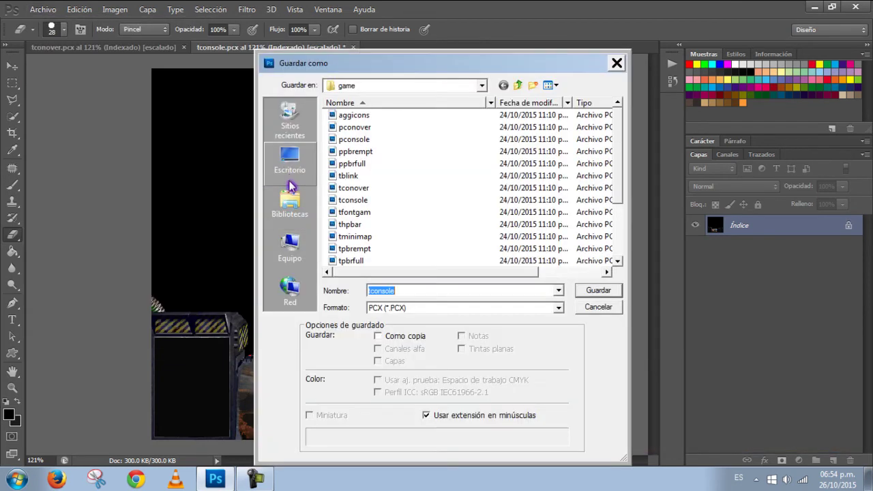
click(290, 176)
click(595, 292)
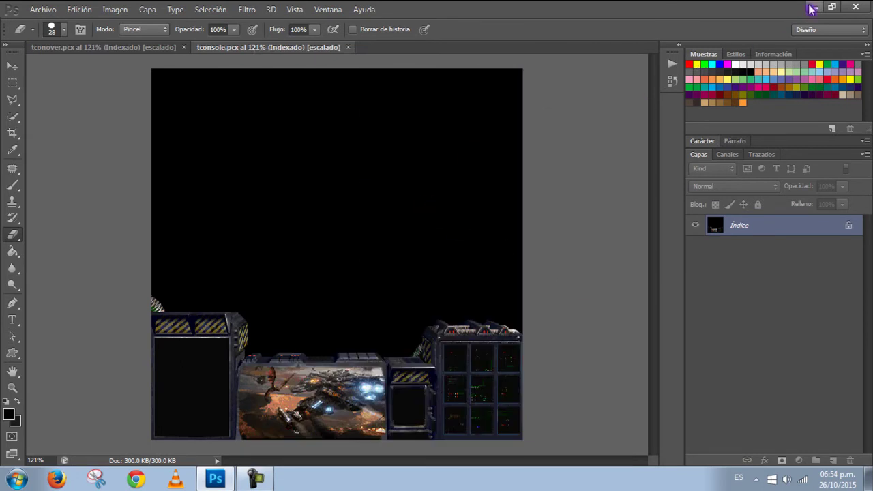
Step: Switch to the desktop, launch WinMPQ from the Win Mpq folder, and close the folder window
click(811, 8)
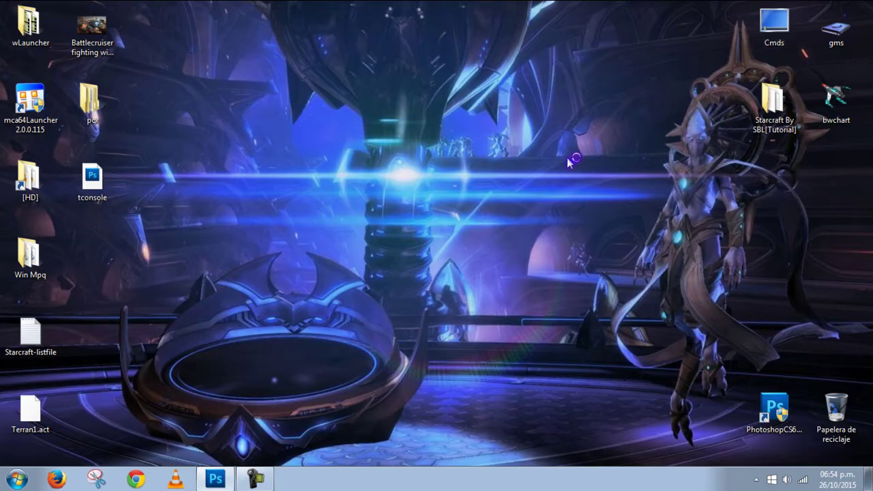
double_click(25, 266)
click(508, 140)
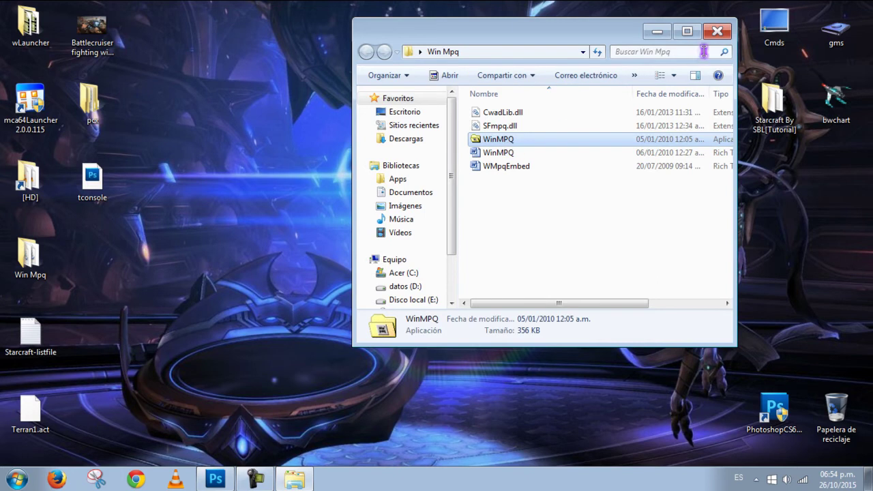
click(717, 30)
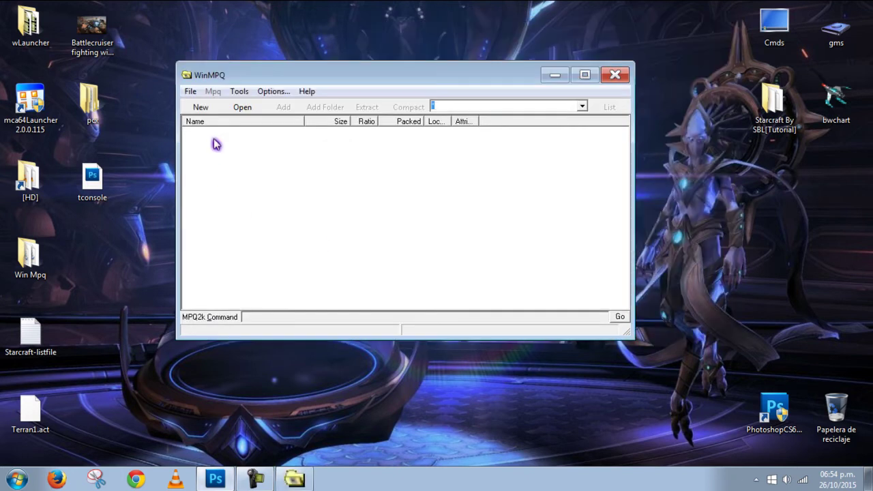
Step: Open the patch_rt.mpq archive from the Starcraft By SBL[Tutorial] folder on the desktop
click(239, 107)
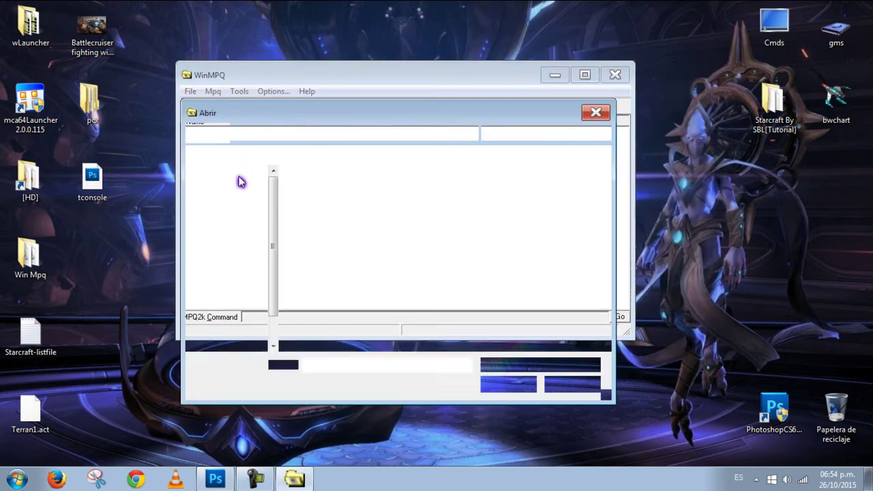
click(226, 213)
click(236, 198)
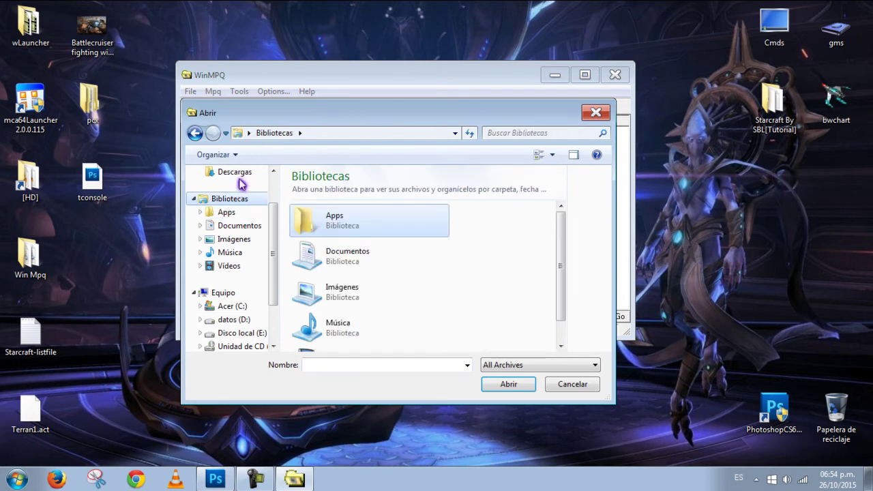
scroll(240, 183, up, 2)
click(222, 191)
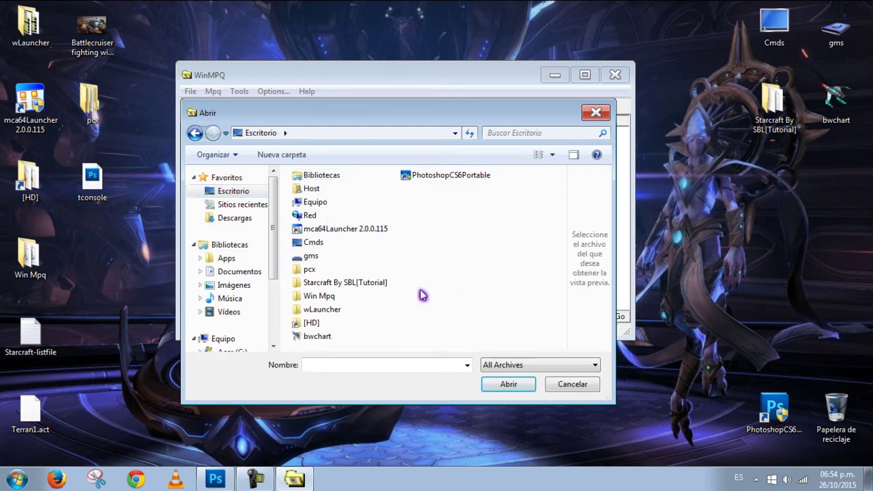
double_click(327, 282)
click(410, 299)
scroll(403, 304, down, 2)
click(379, 267)
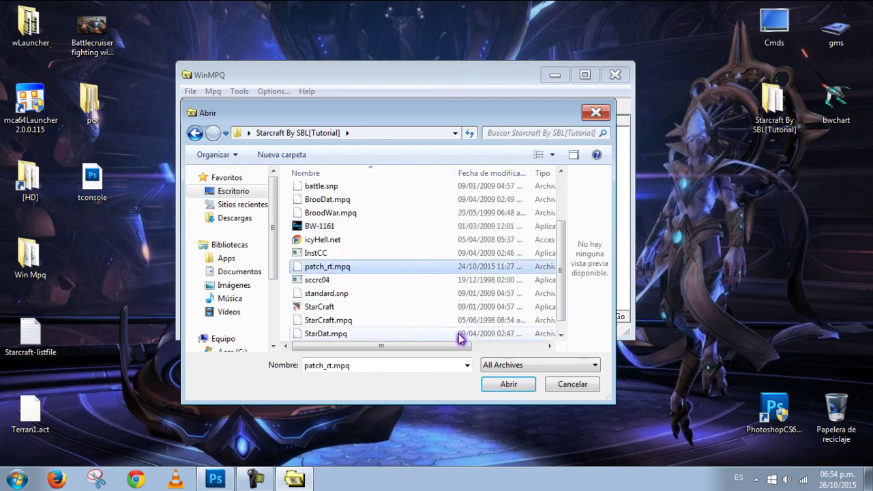
click(503, 385)
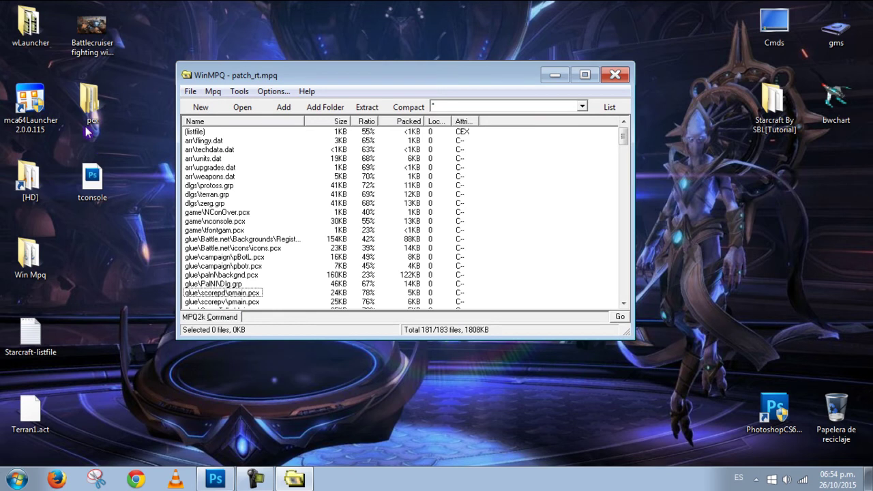
Step: Check the original tconsole file's name in the pcx\game folder and put the folder window away
double_click(90, 101)
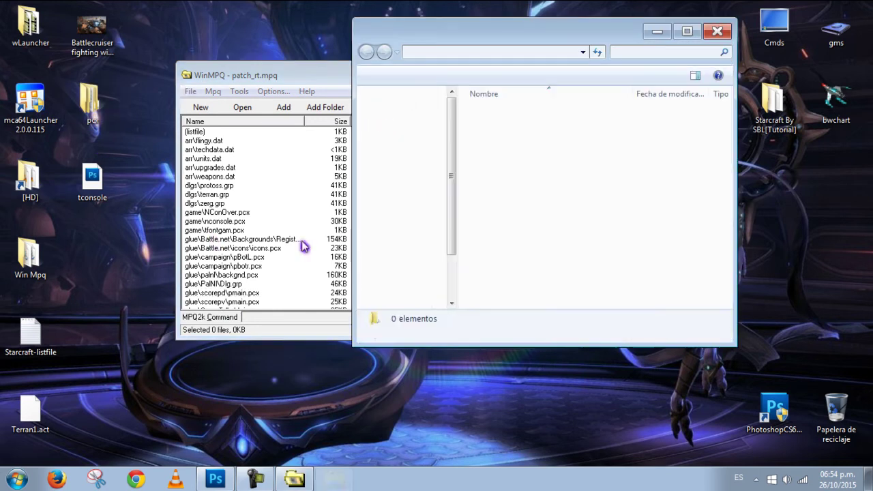
click(490, 118)
double_click(490, 117)
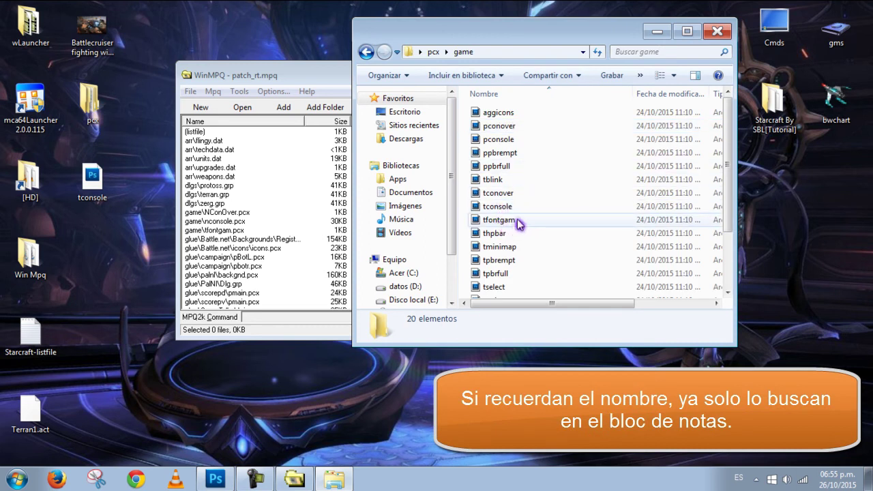
click(502, 206)
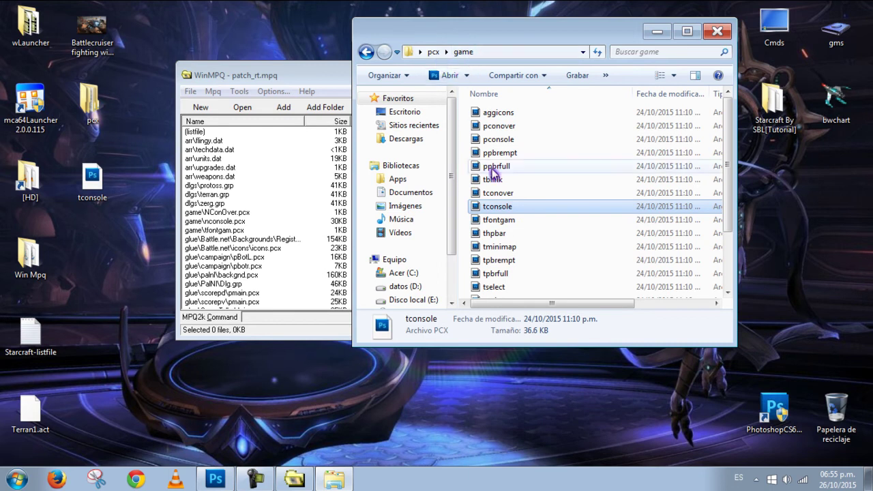
click(657, 33)
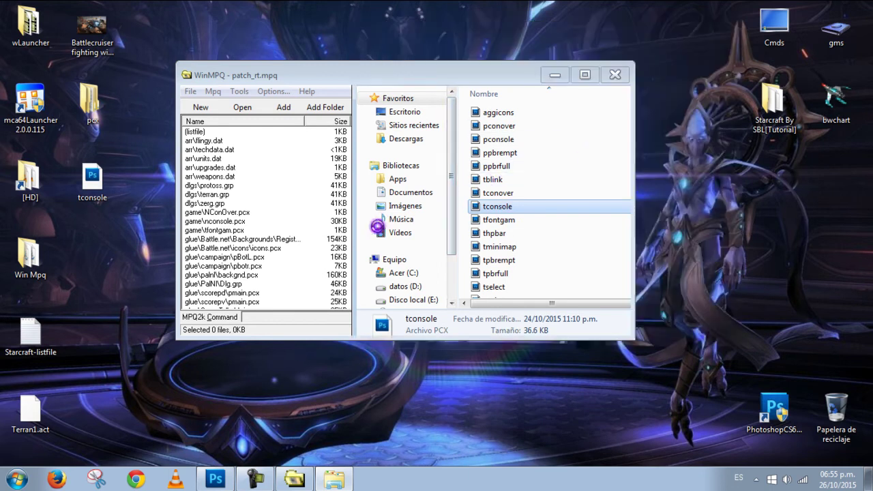
Step: Filter the archive's file list to show only *.pcx files
click(582, 107)
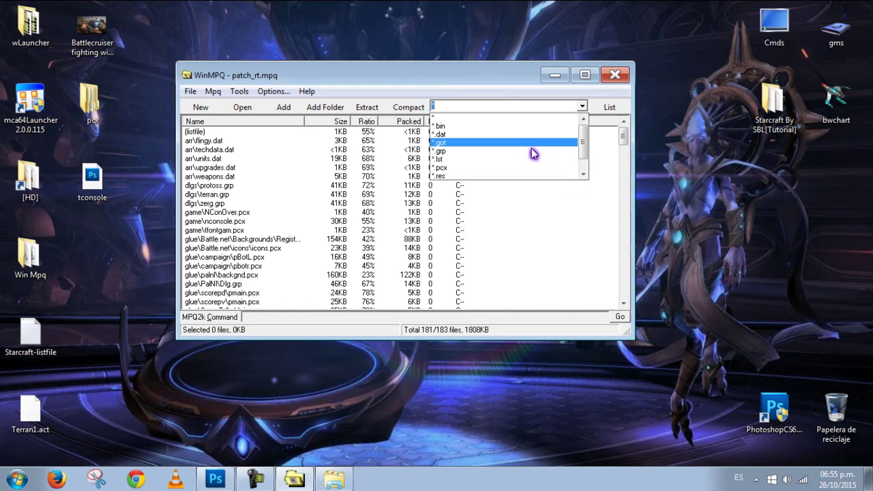
click(471, 171)
click(612, 107)
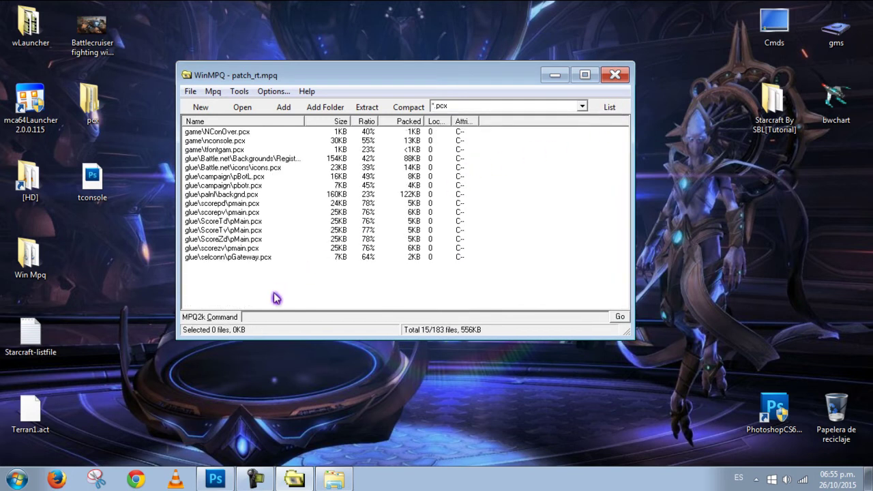
Step: Open Starcraft-listfile, find the game\tconsole.pcx entry, copy that path, and minimise the text file
double_click(33, 350)
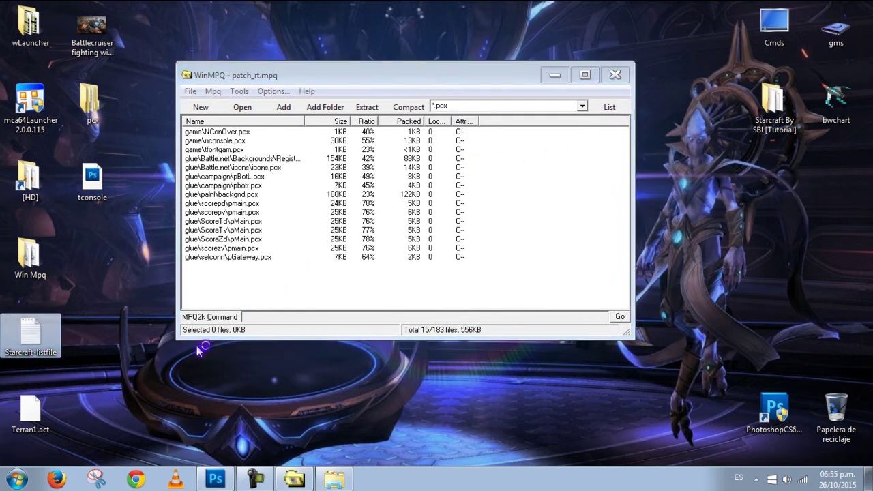
drag(801, 265, 782, 310)
scroll(610, 335, up, 20)
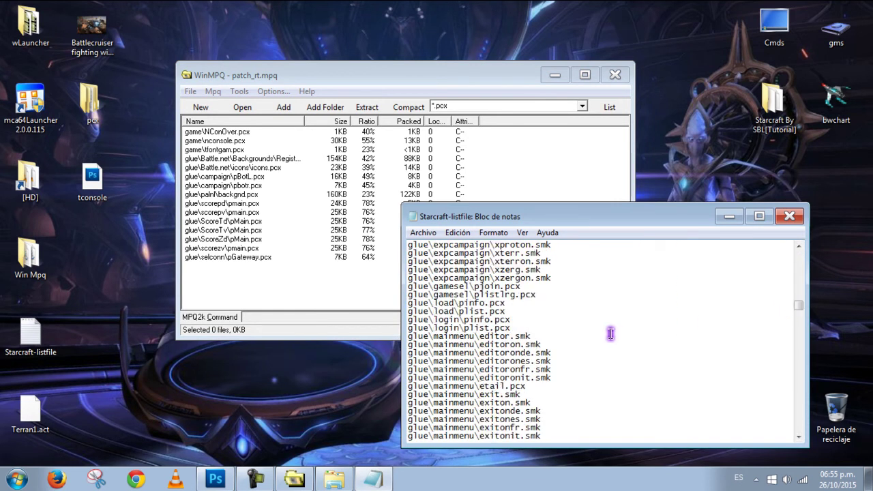
scroll(578, 352, up, 20)
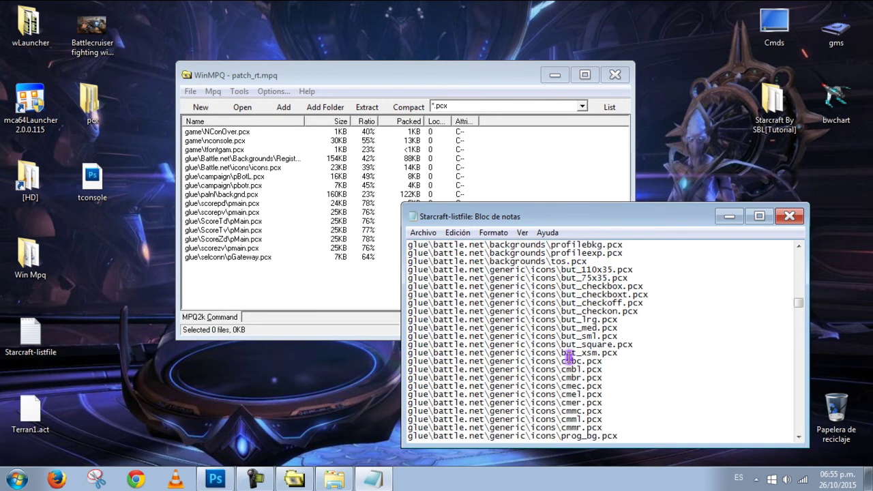
scroll(539, 365, up, 2)
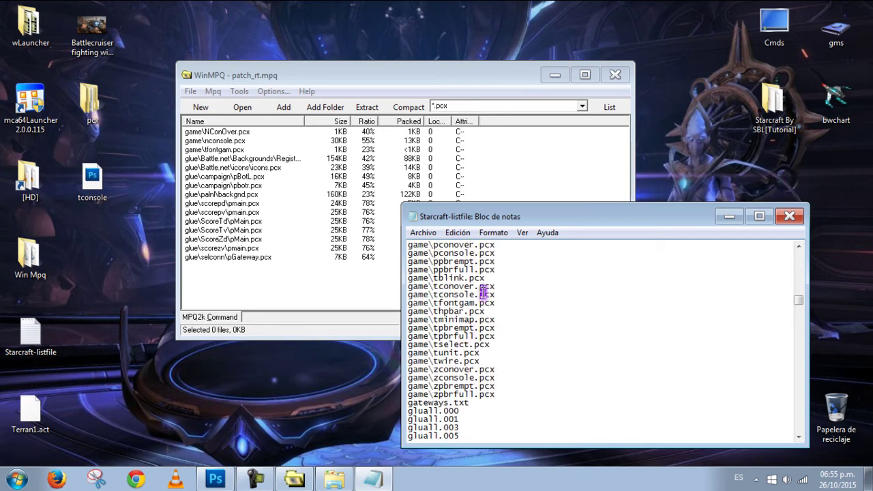
drag(501, 298, 404, 297)
key(ctrl+c)
click(729, 216)
Step: Add the desktop tconsole file to patch_rt.mpq using the path game\tconsole.pcx, and widen the archive's Name column
drag(92, 177, 294, 288)
click(260, 180)
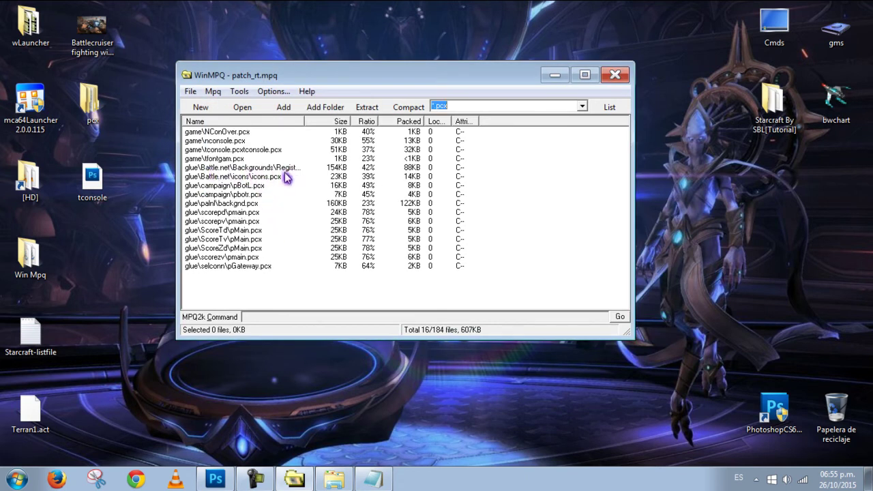
drag(303, 122, 316, 122)
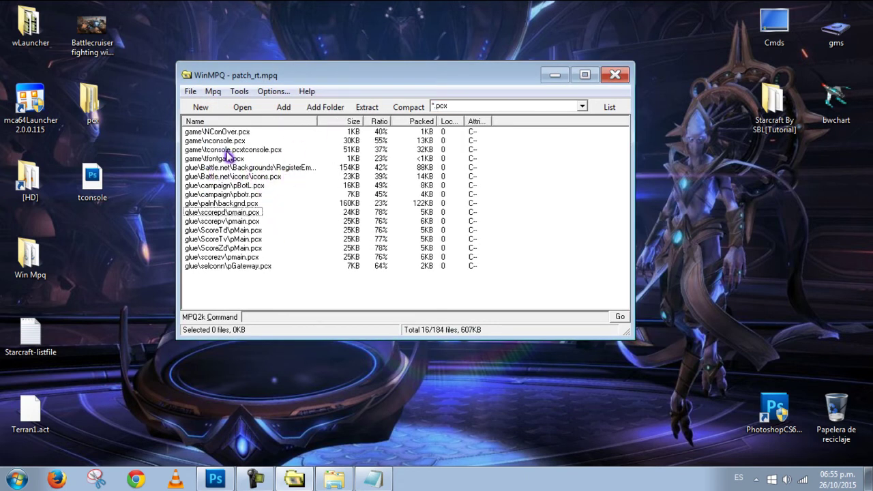
Step: Rename the duplicated-path tconsole entry in the archive to game\tconsole.pcx and close the archive
click(230, 151)
right_click(230, 152)
click(258, 226)
key(ctrl+v)
click(312, 159)
click(403, 293)
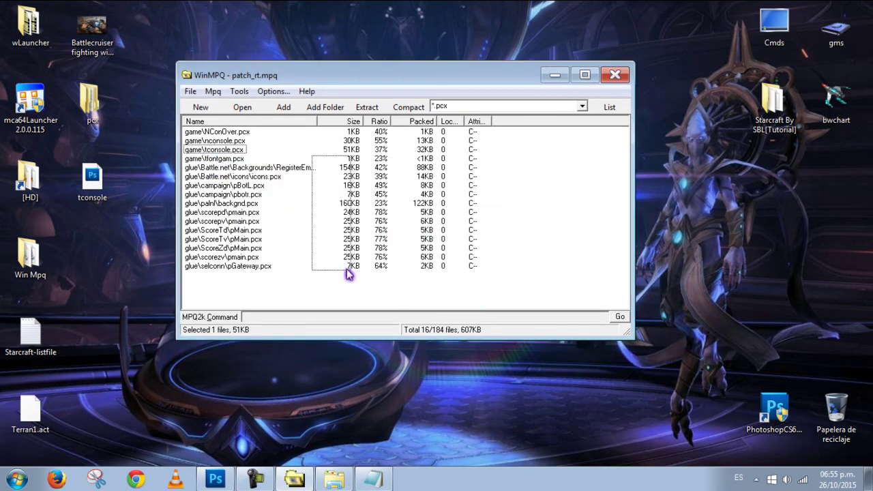
click(615, 76)
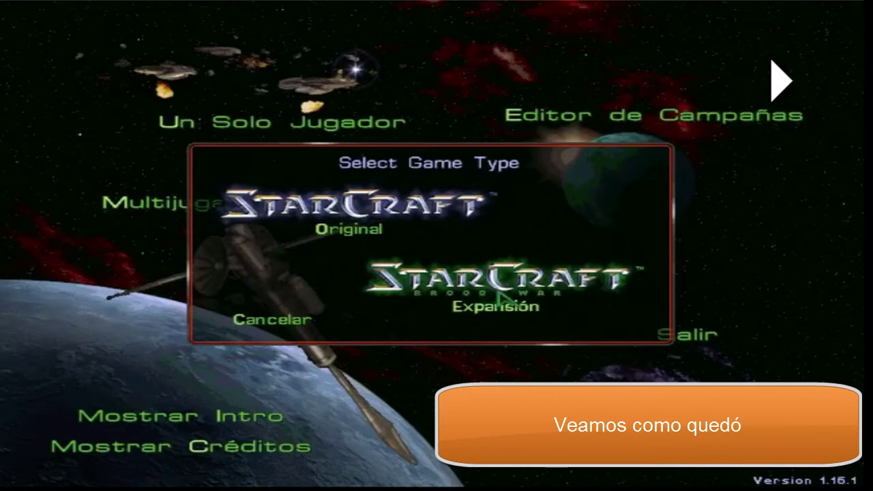
Step: Switch to StarCraft, choose the Brood War expansion, connect through Local Area Network (UDP) and accept the existing player profile
click(486, 293)
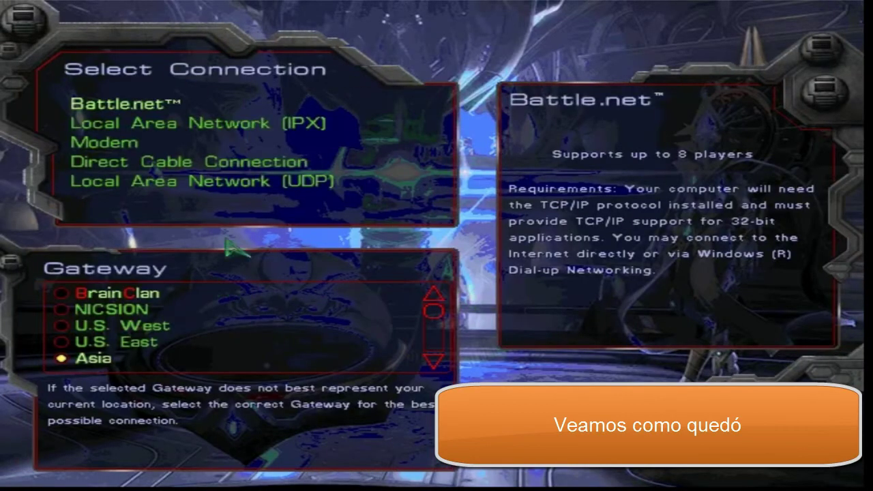
double_click(238, 184)
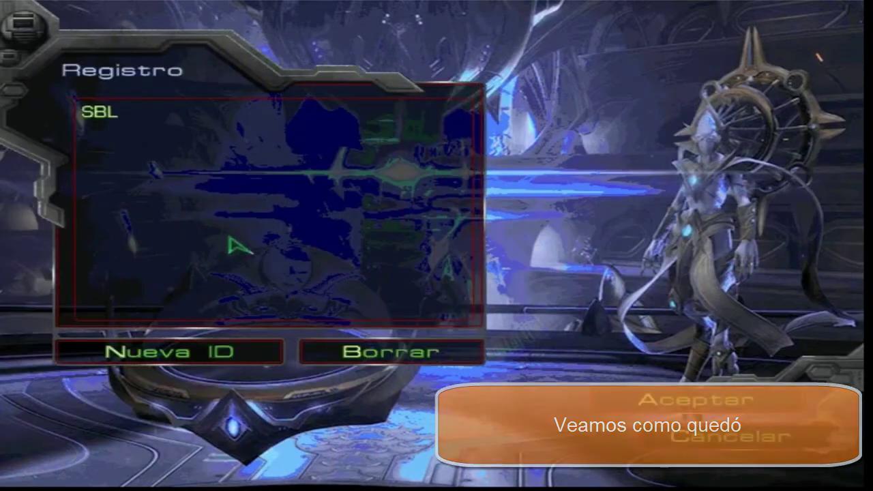
key(Return)
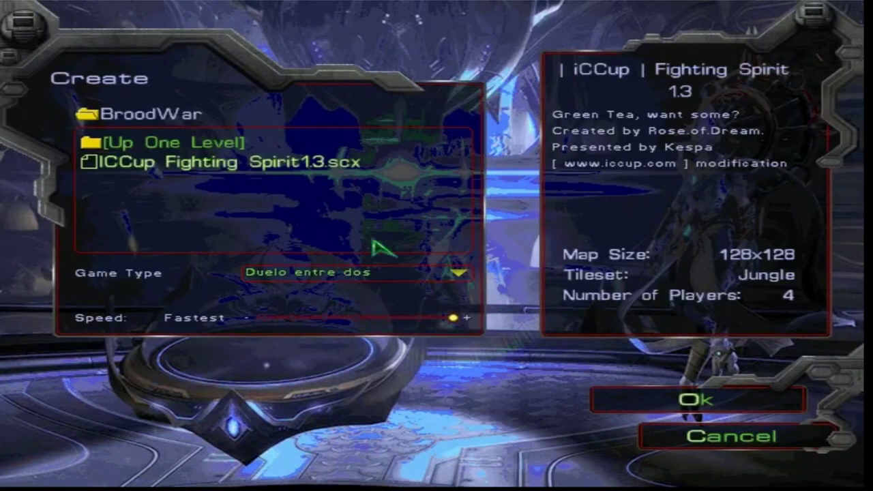
Step: Create a game on the ICCup Fighting Spirit1.3 map with the game type set to Refriega
click(450, 277)
click(366, 304)
click(623, 400)
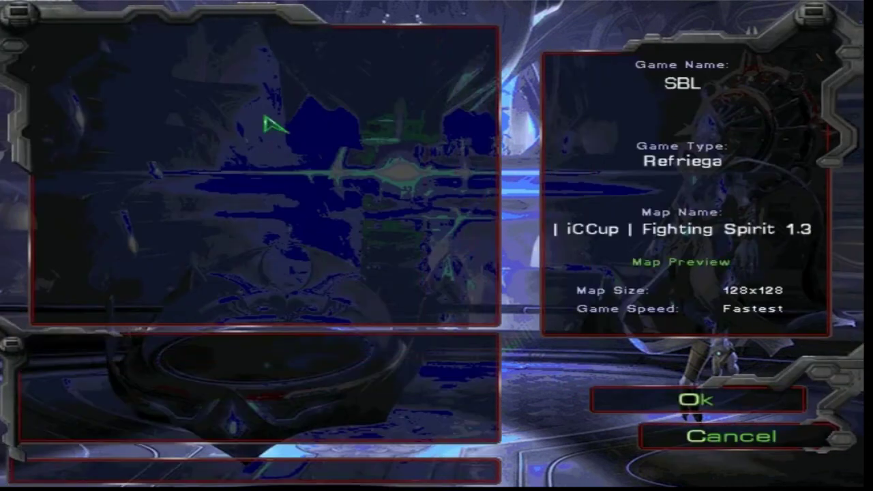
Step: Set the fourth player slot to Computer and the own race to Terran, and start the match
click(170, 99)
click(129, 146)
click(422, 43)
click(345, 73)
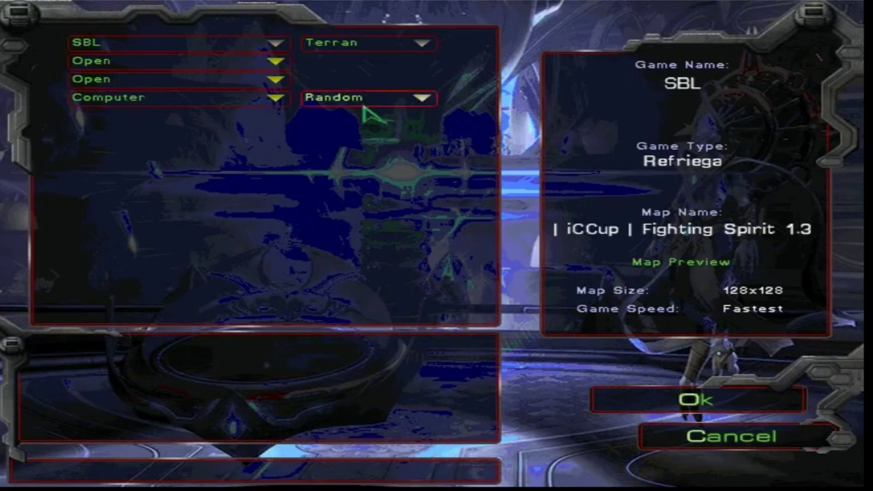
click(662, 404)
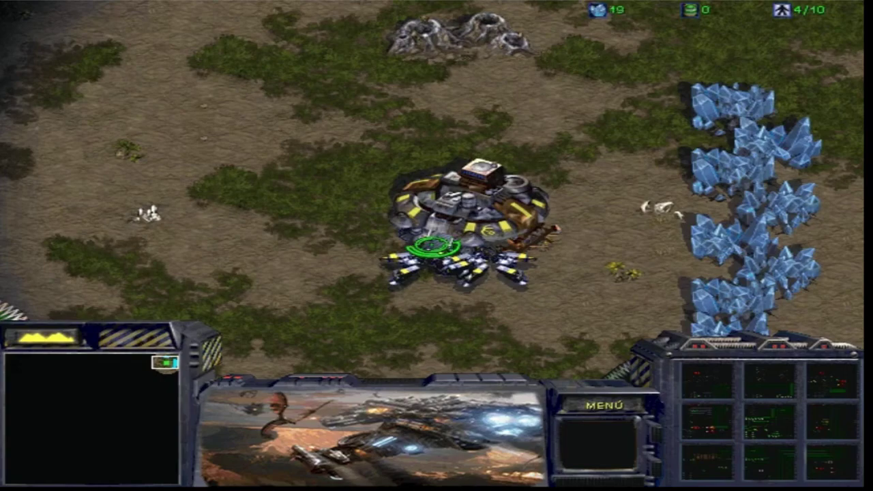
Step: Select the Command Center and examine how the customised console looks behind its unit information
click(441, 214)
key(Down)
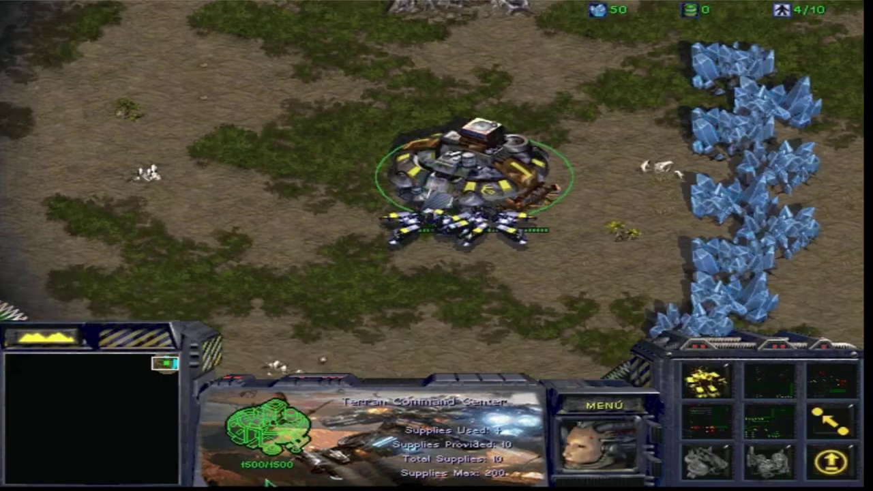
key(Down)
key(Up)
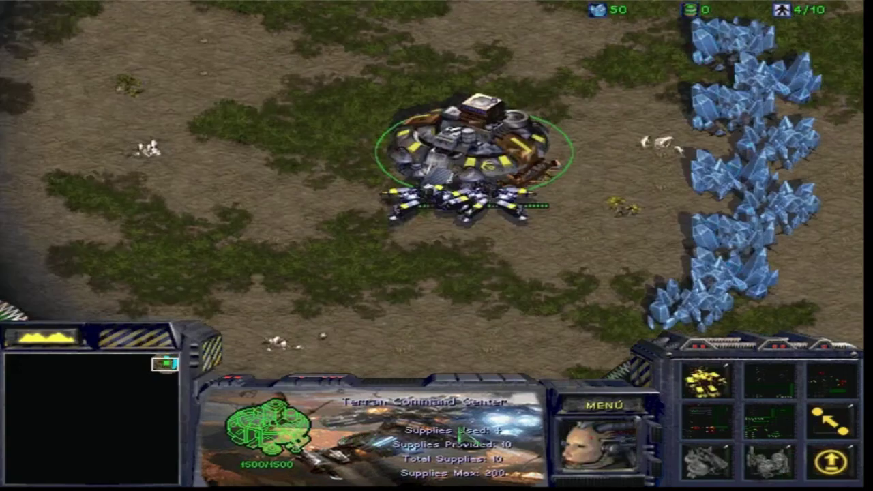
Step: Send the SCVs to mine different mineral patches and train another SCV at the Command Center
drag(331, 158, 552, 231)
right_click(760, 161)
click(531, 198)
right_click(710, 260)
click(542, 200)
right_click(762, 128)
click(513, 166)
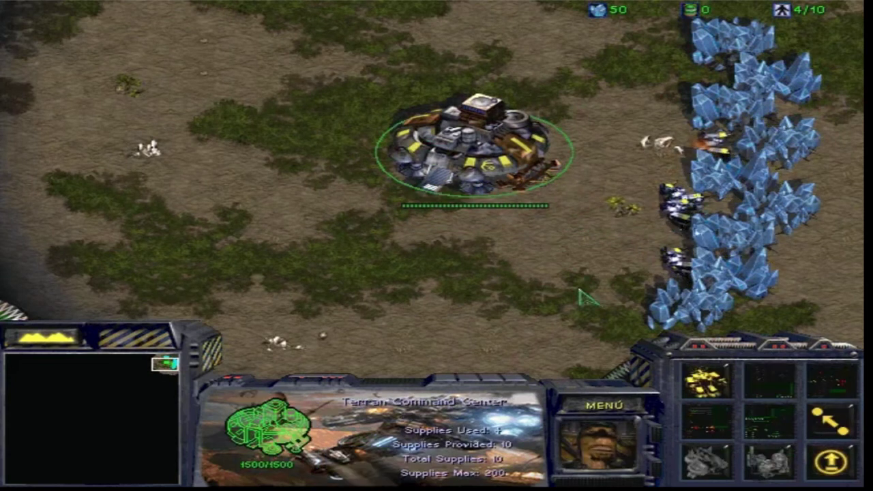
click(707, 382)
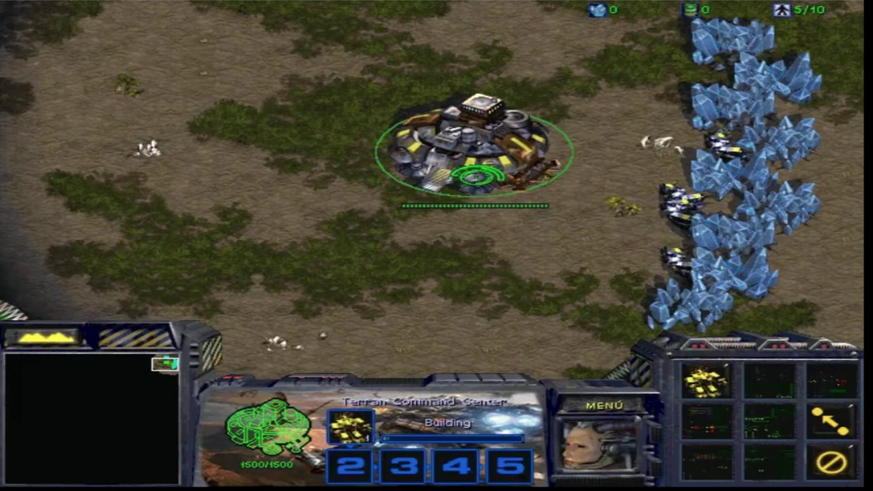
Step: Look over the Terran base and its workers to examine the customised console during play
key(Up)
key(Up)
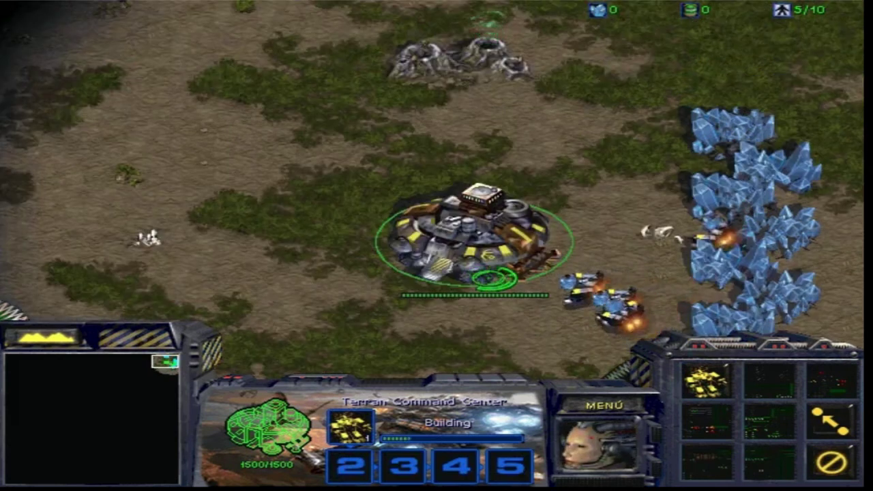
key(Down)
key(Down)
key(Up)
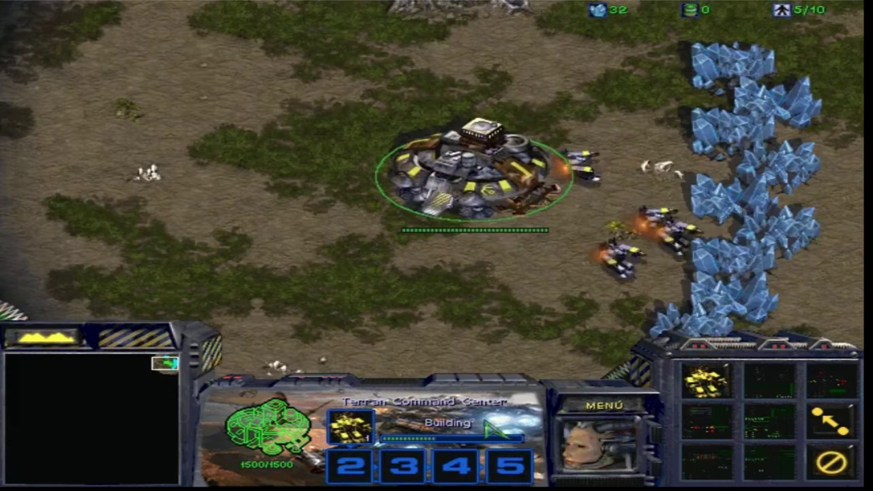
drag(594, 62, 766, 371)
drag(452, 138, 536, 261)
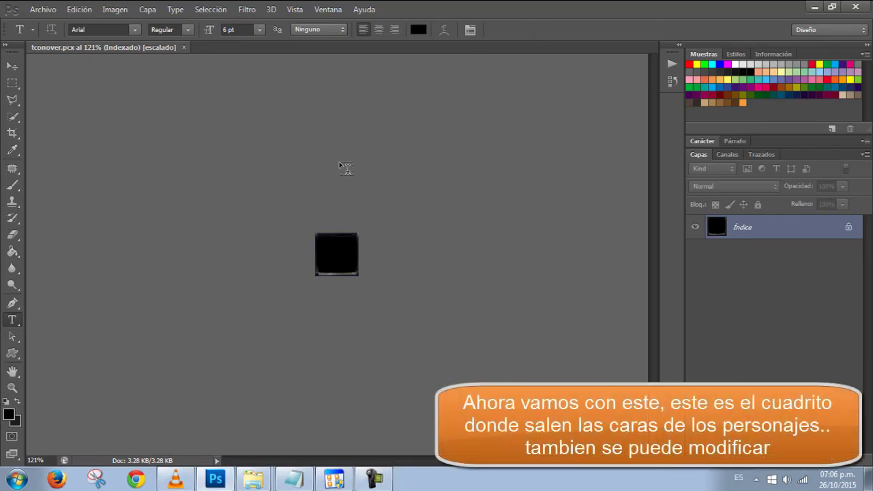
Step: Switch to Photoshop and save the colour table of tconover.pcx to the desktop as t2.act
click(115, 10)
mouse_move(266, 26)
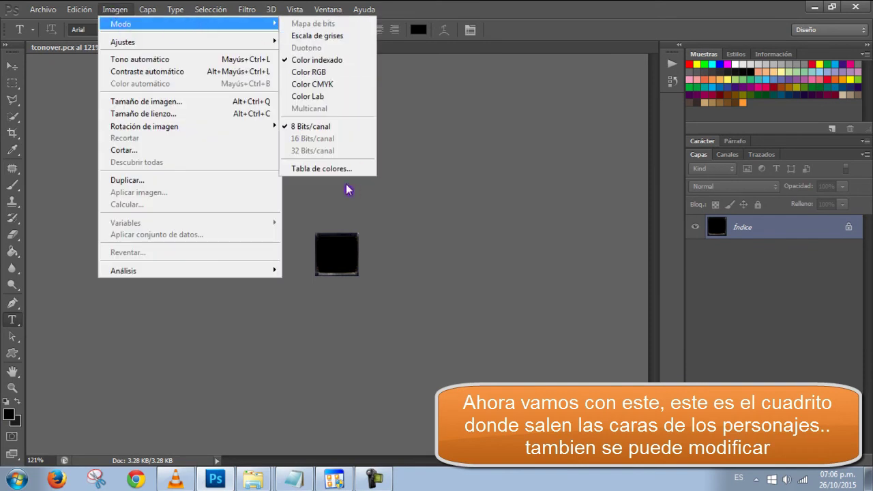
click(330, 173)
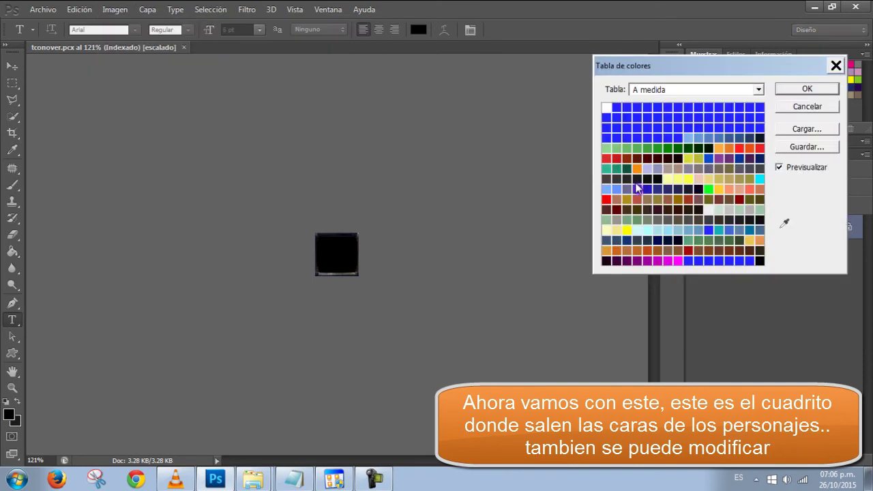
click(804, 148)
click(314, 174)
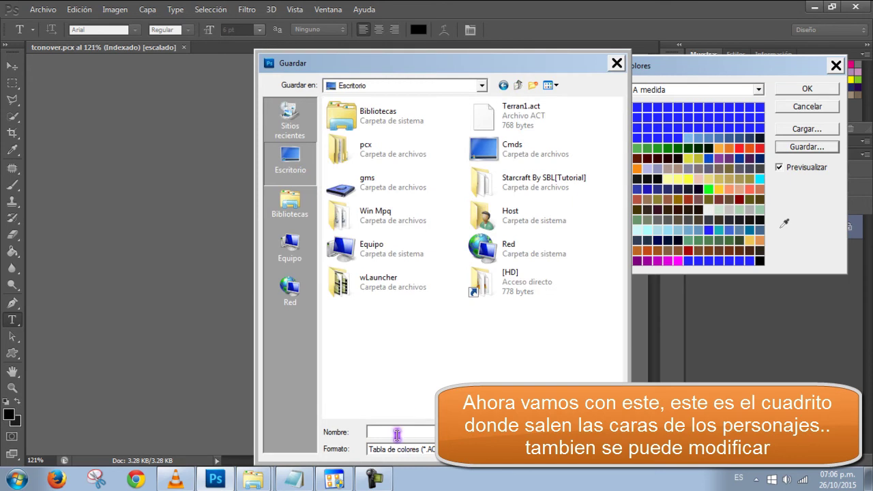
text(t2)
key(Return)
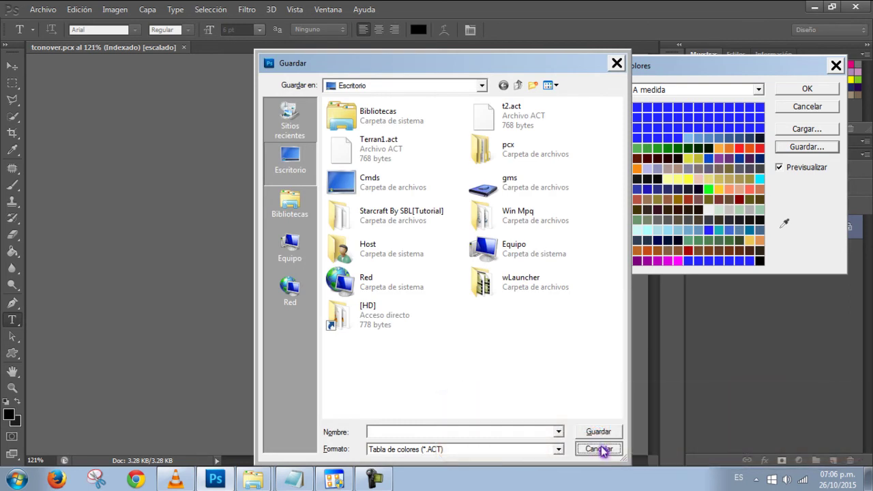
click(602, 448)
click(808, 88)
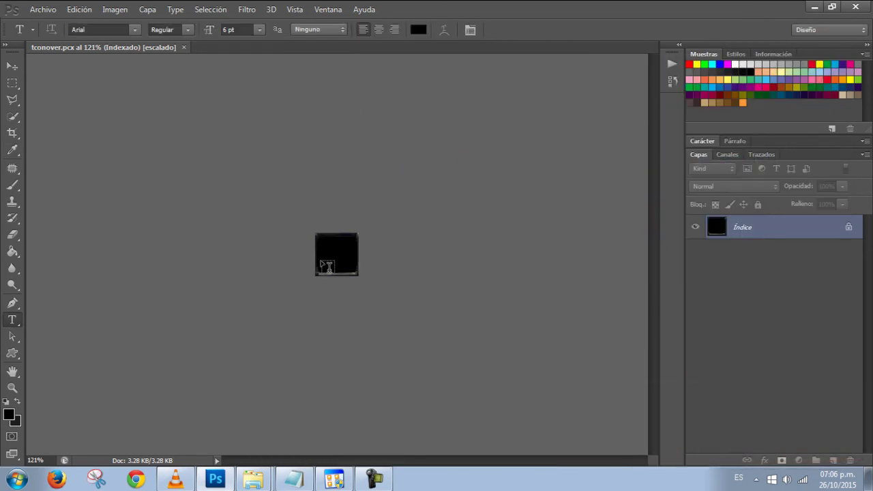
Step: Convert the tconover.pcx image from indexed colour to RGB colour mode
click(116, 10)
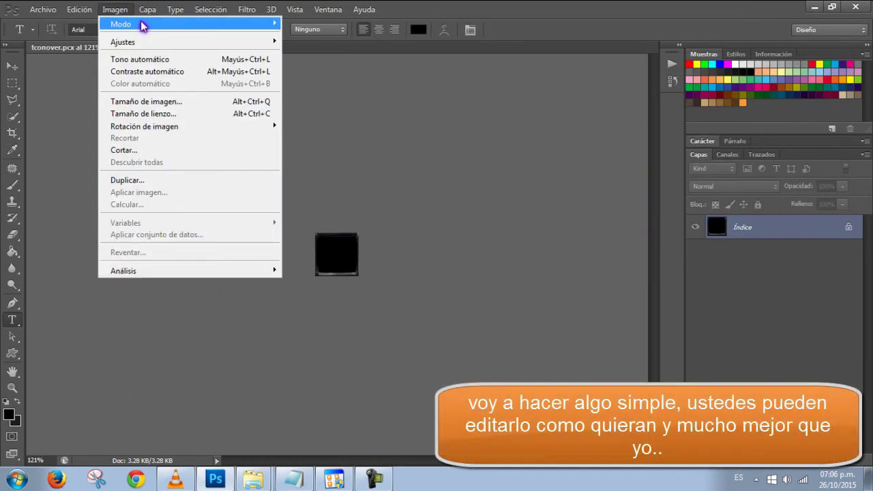
mouse_move(145, 25)
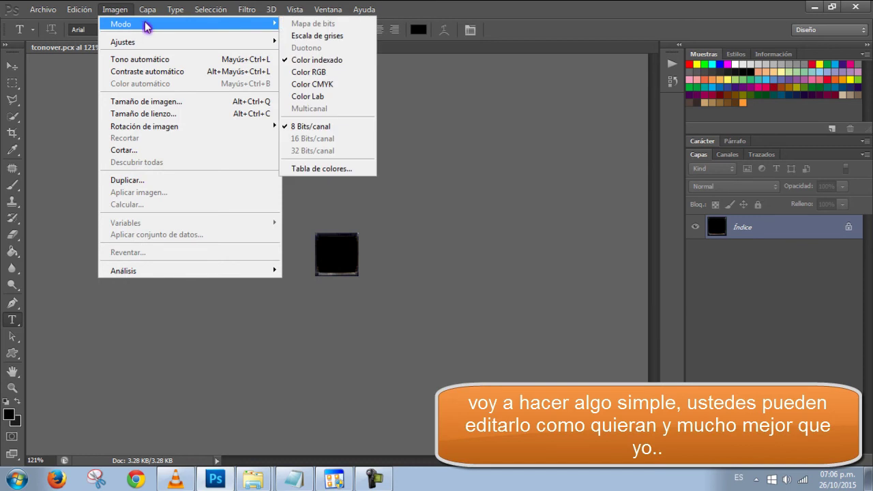
click(336, 71)
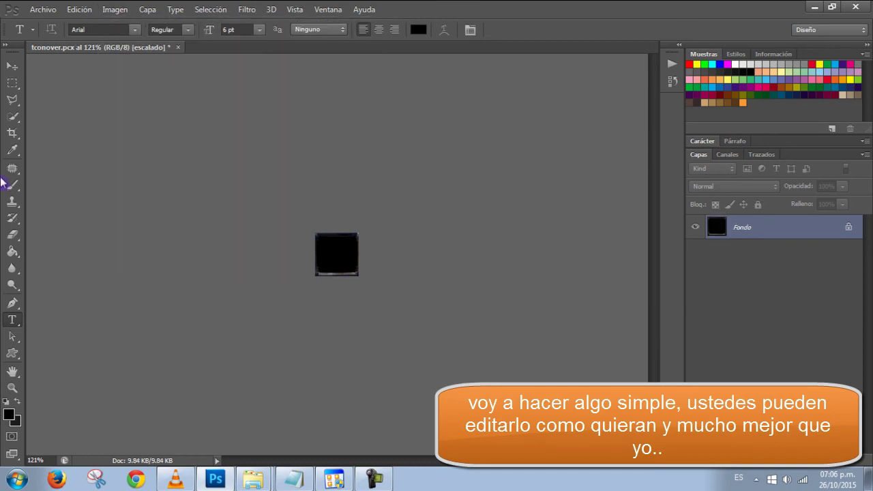
Step: Take the Brush tool and set the foreground colour to a dark green with a hue of 145°
click(8, 184)
scroll(382, 269, up, 4)
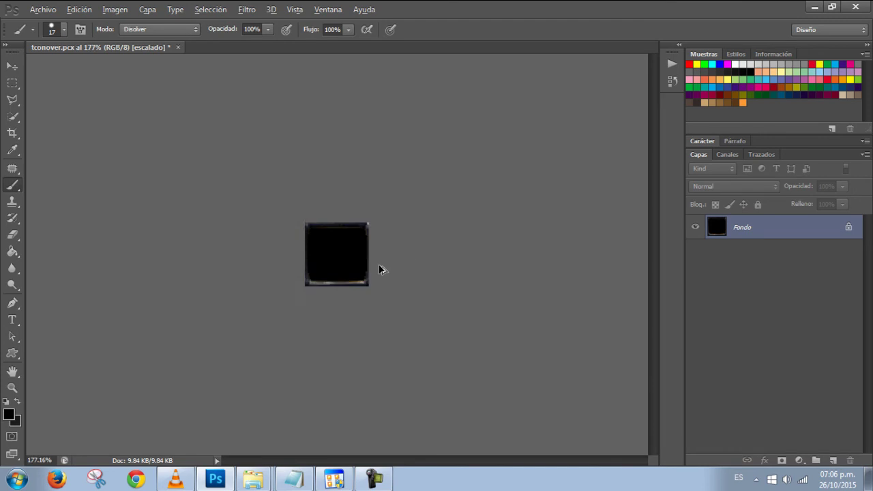
scroll(368, 275, up, 1)
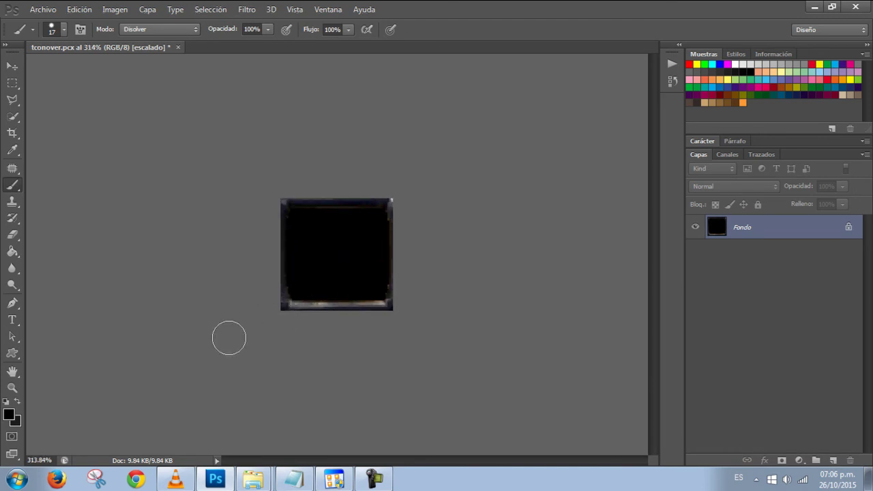
click(9, 415)
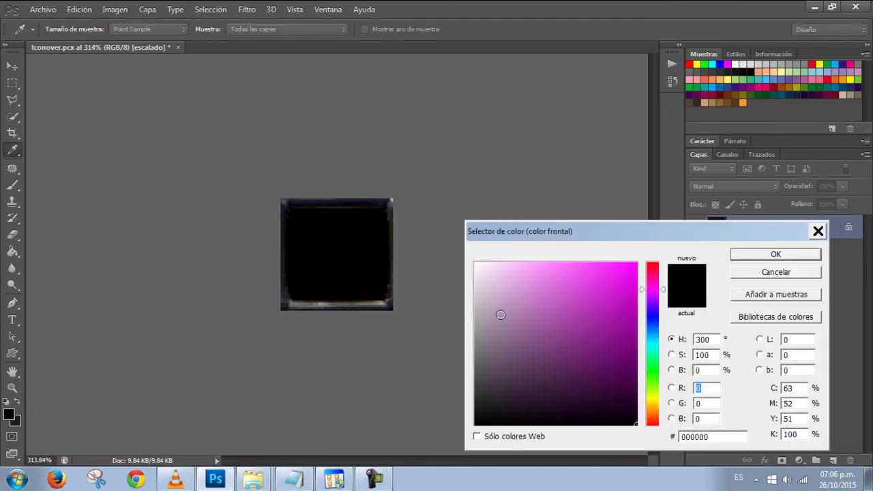
drag(592, 312, 635, 305)
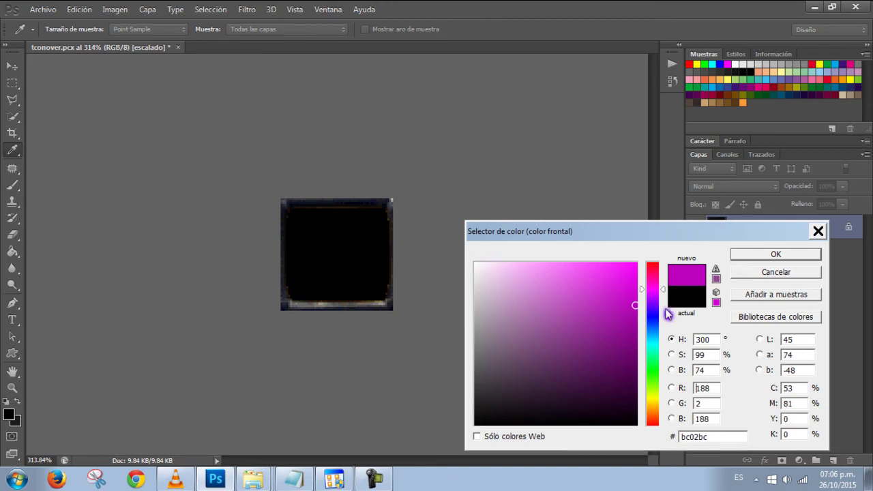
click(651, 360)
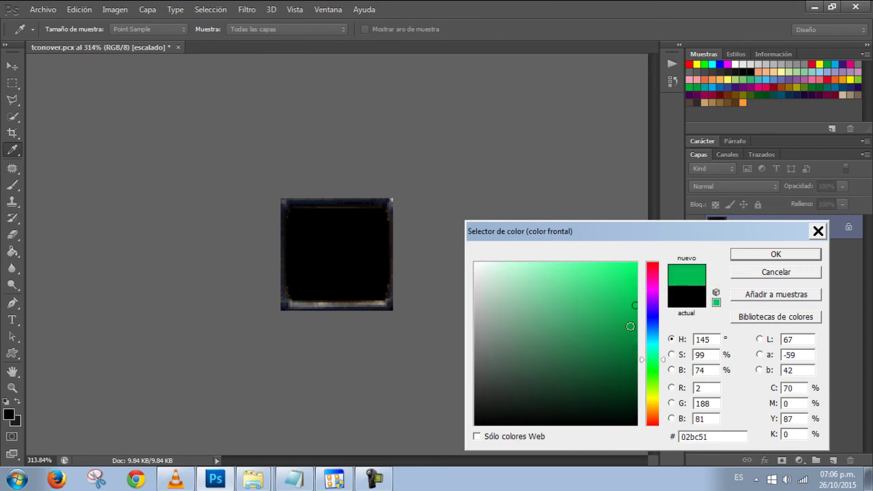
click(630, 347)
click(750, 257)
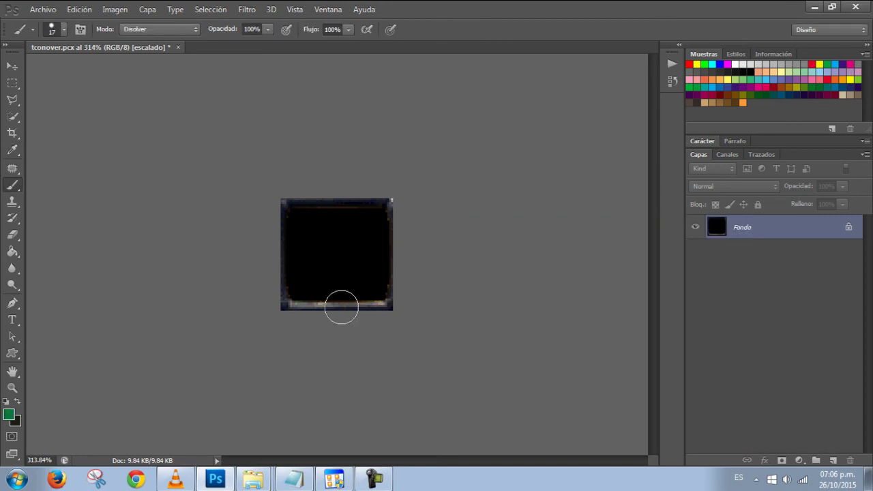
Step: Select the bottom border strip of the portrait frame with a rectangular marquee and paint it green
click(12, 83)
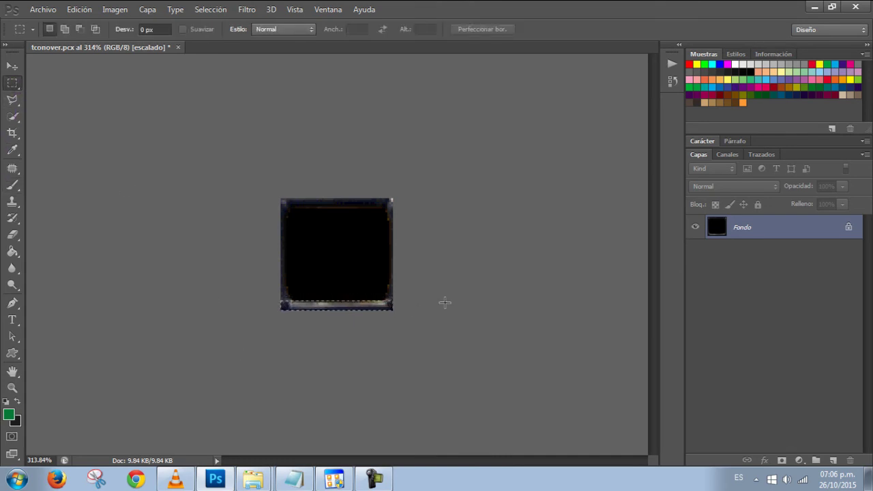
drag(443, 303, 251, 311)
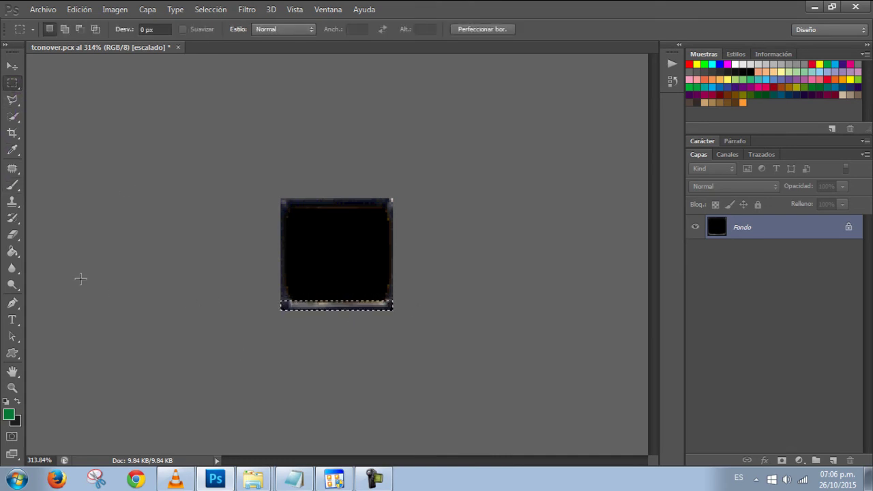
click(12, 185)
mouse_move(326, 309)
mouse_down()
mouse_move(266, 304)
mouse_move(415, 306)
mouse_up()
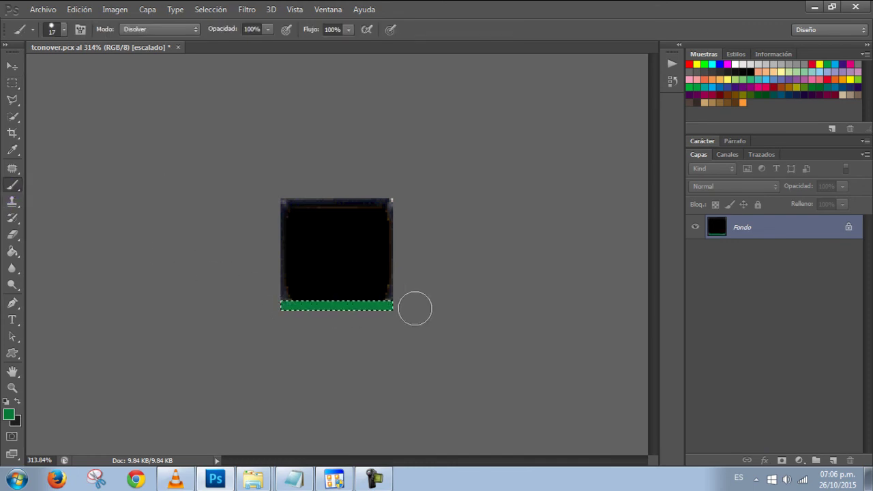
Step: Select the narrow left border strip of the portrait frame with a rectangular marquee and paint it green
click(12, 83)
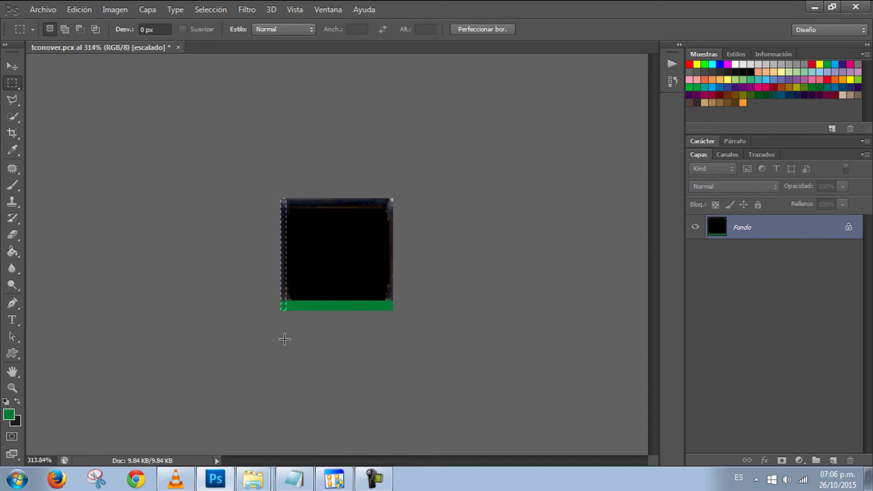
click(12, 187)
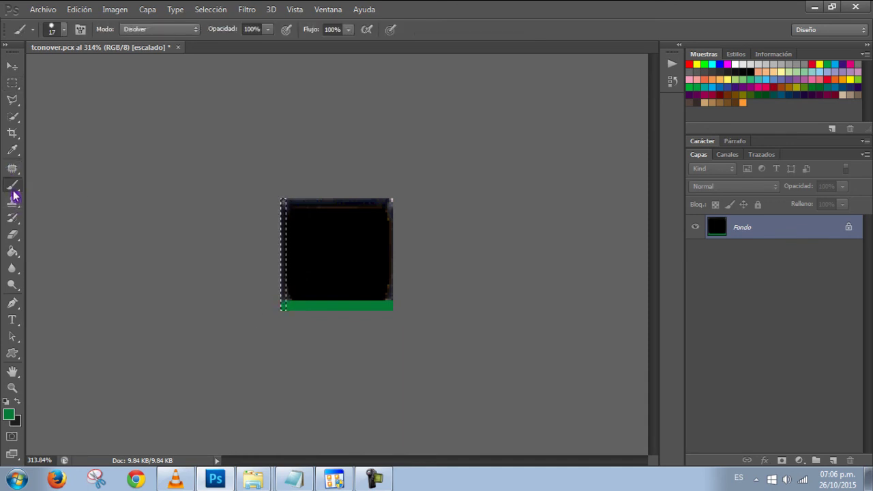
drag(269, 182, 284, 324)
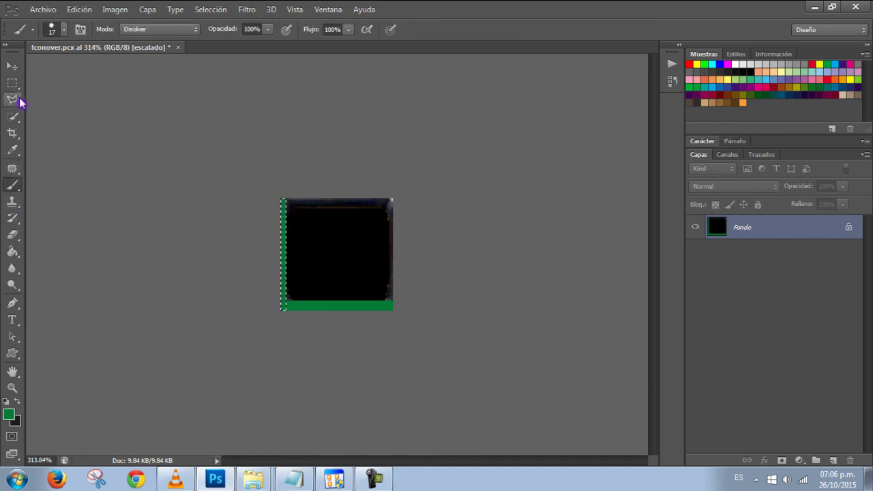
Step: Select the top and right border strips of the portrait frame with rectangular marquees and paint each one green
click(13, 84)
drag(232, 145, 437, 207)
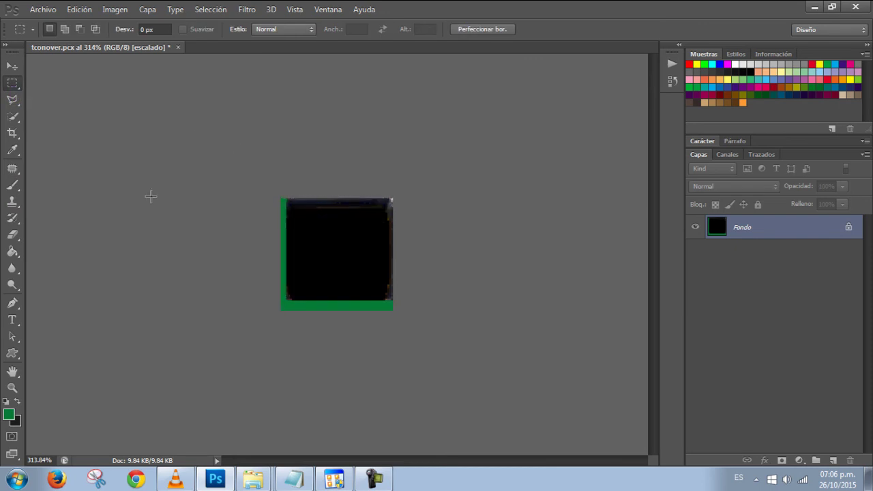
click(12, 186)
mouse_move(281, 202)
mouse_down()
mouse_move(420, 208)
mouse_move(393, 332)
mouse_up()
click(13, 83)
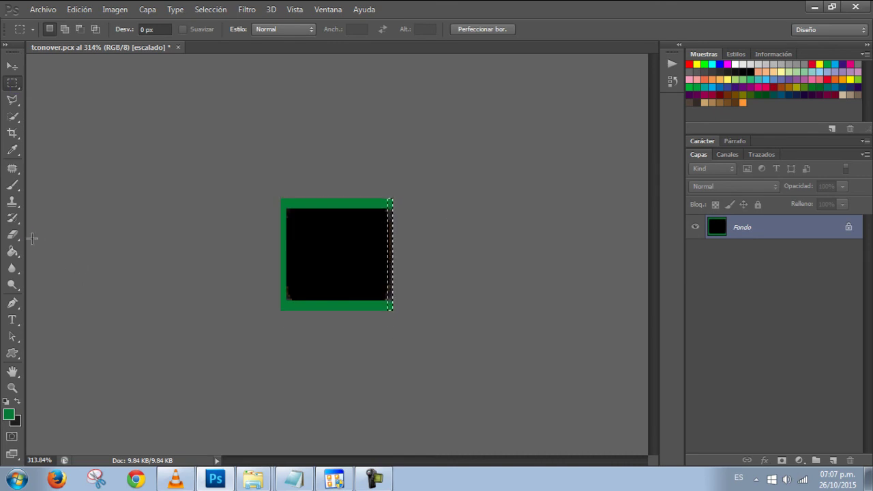
click(12, 187)
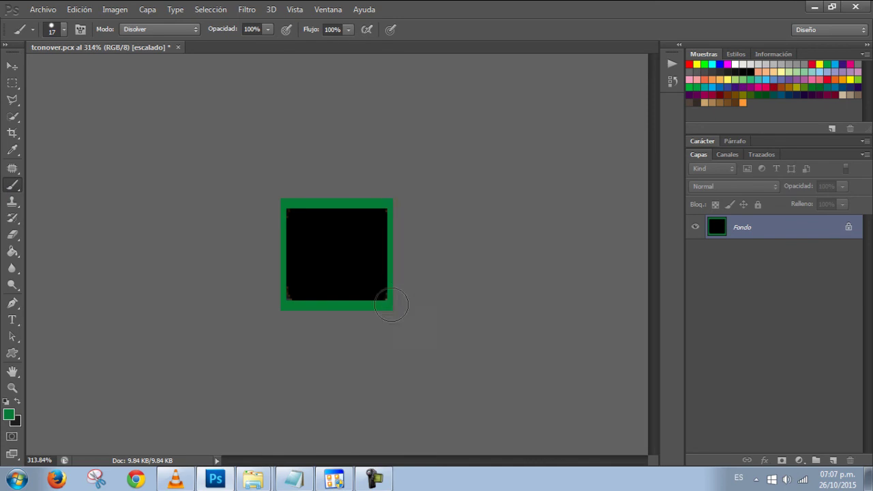
Step: Set up the portrait frame's conversion to indexed colour with a custom (A medida) palette
scroll(394, 306, down, 11)
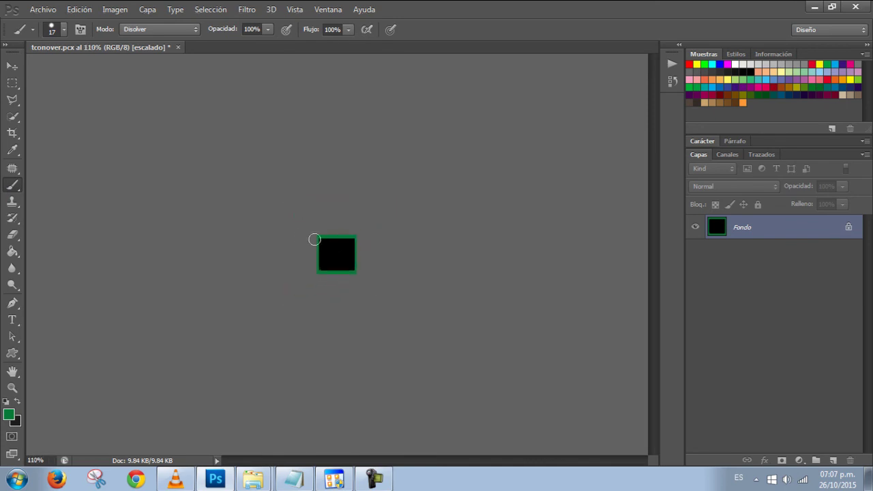
scroll(221, 148, down, 1)
key(ctrl+1)
click(114, 14)
mouse_move(141, 25)
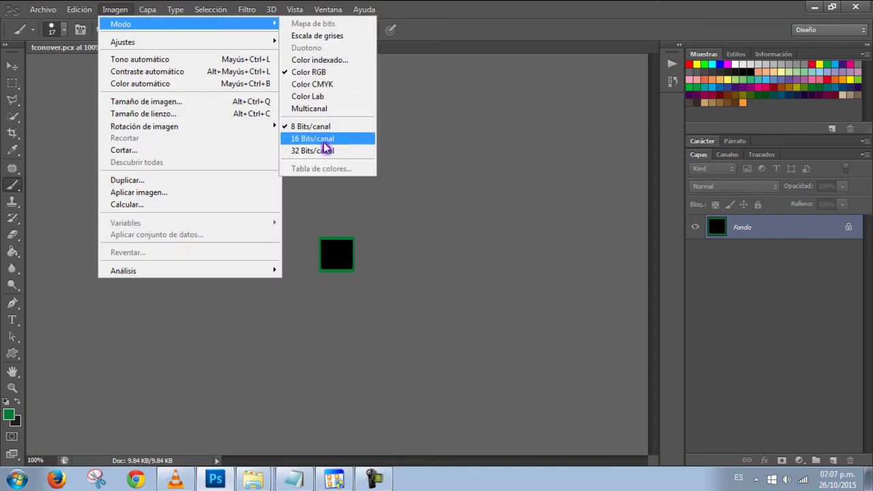
click(321, 60)
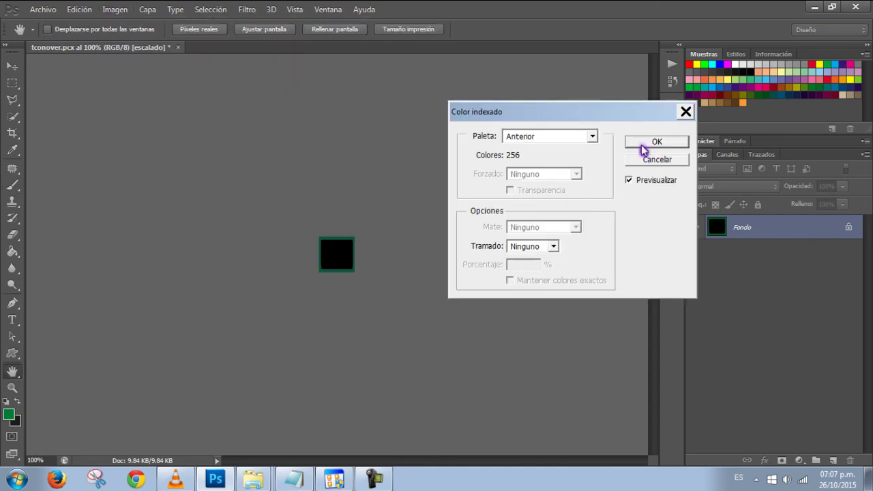
click(586, 137)
click(525, 293)
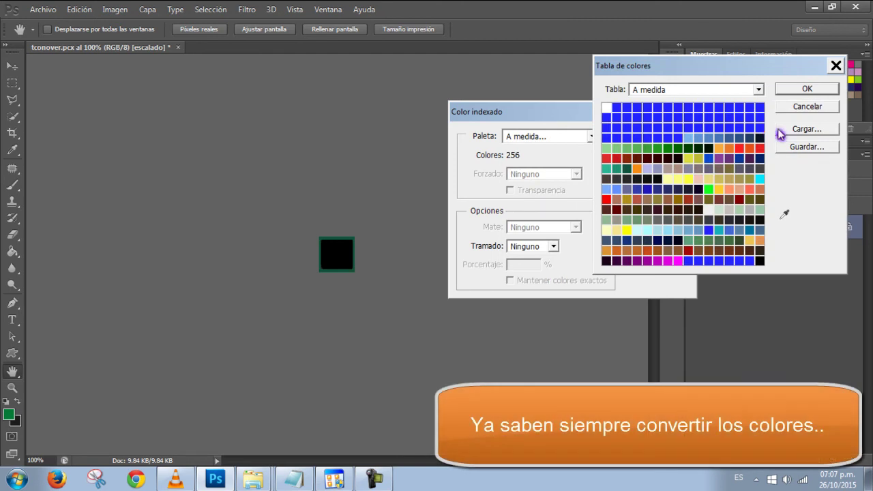
Step: Load the t2.act colour table from the desktop and apply the indexed colour conversion
click(807, 132)
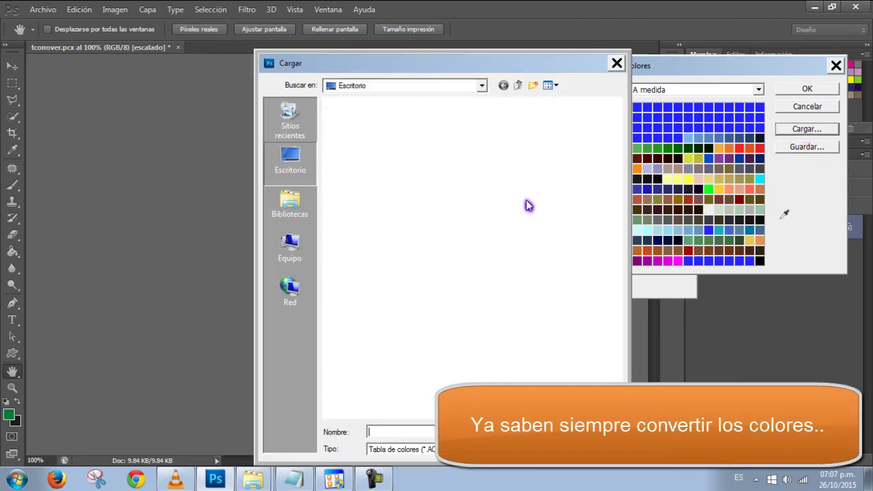
click(503, 117)
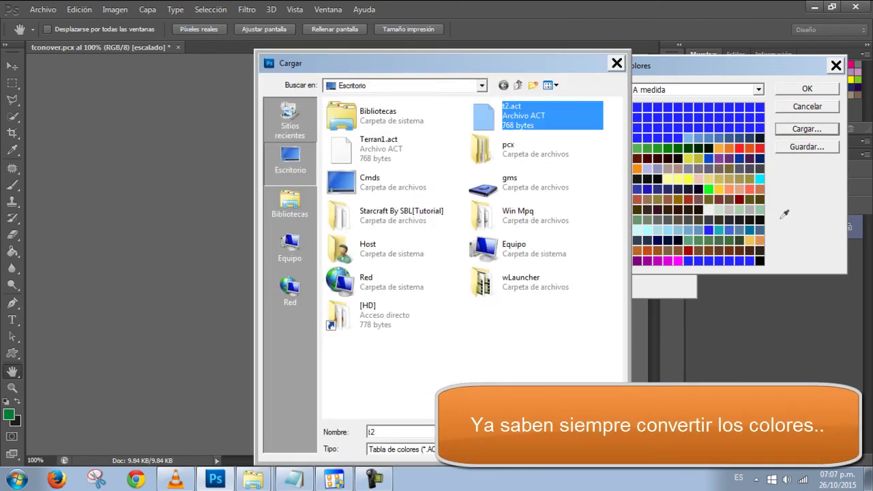
click(592, 432)
click(810, 91)
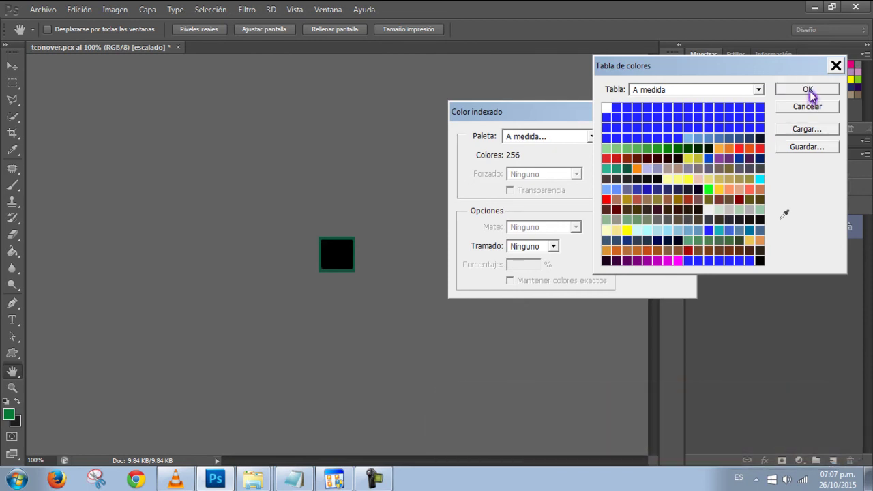
click(808, 90)
click(653, 144)
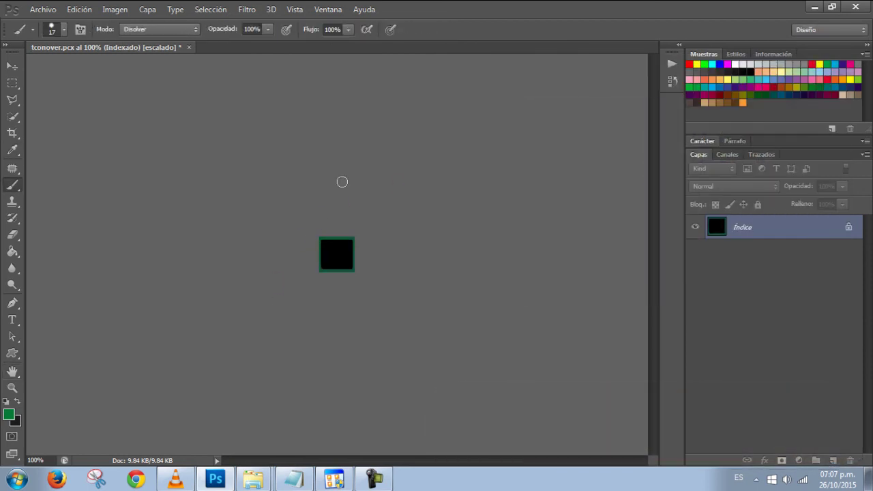
Step: Save the recoloured image to the desktop as tconover.pcx in PCX format
click(42, 9)
click(110, 163)
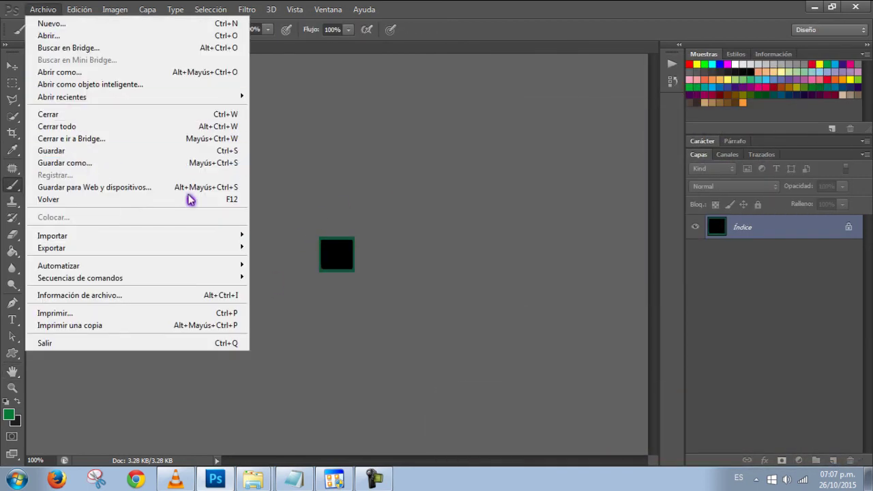
click(273, 168)
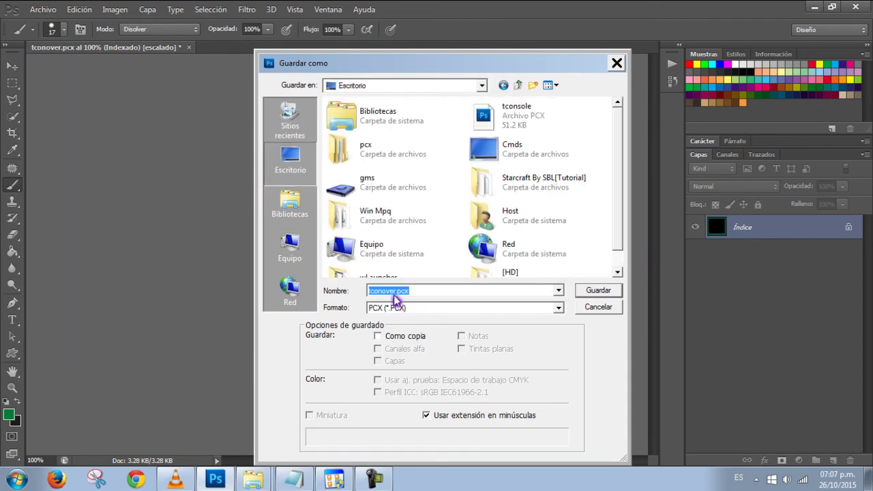
click(598, 291)
Step: Launch WinMPQ from the Win Mpq folder on the desktop and close the folder window
click(815, 7)
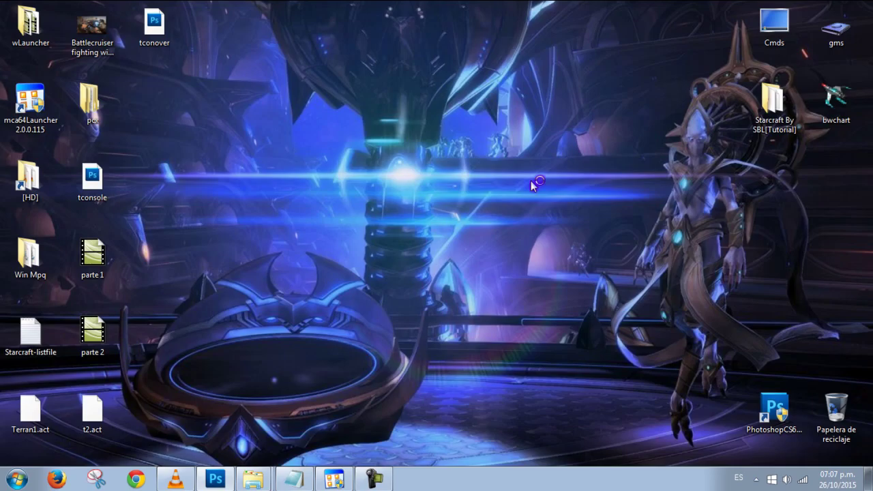
double_click(30, 255)
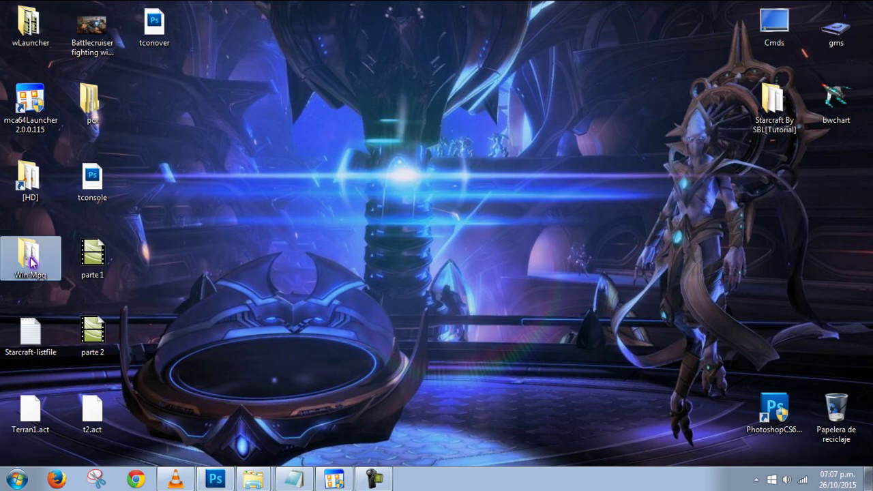
click(539, 184)
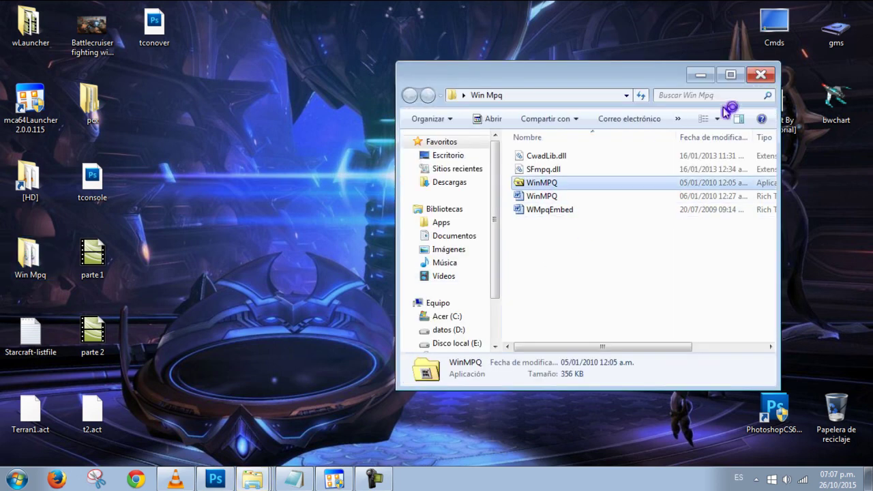
click(761, 75)
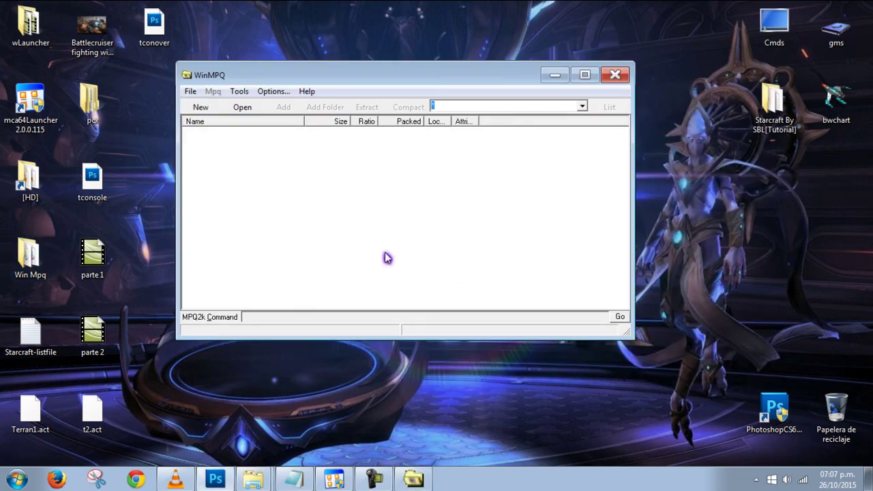
Step: Open the patch_rt.mpq archive from the Starcraft By SBL[Tutorial] folder
click(252, 109)
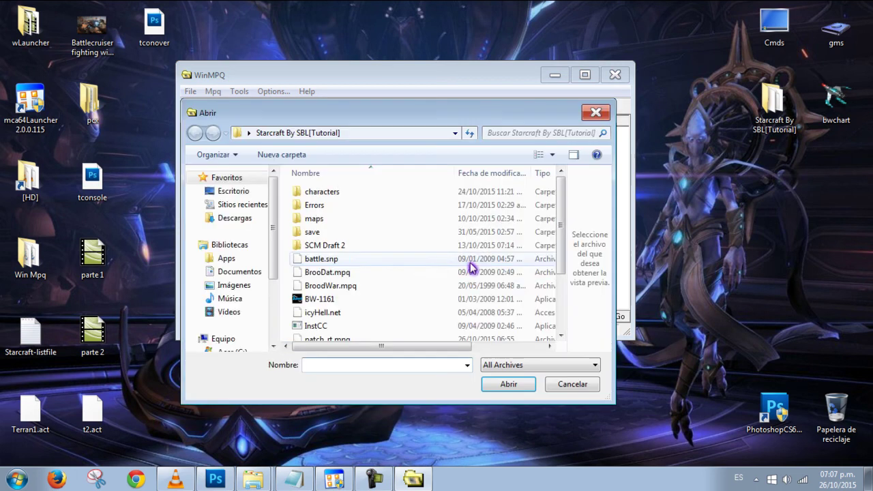
click(446, 287)
scroll(446, 292, down, 2)
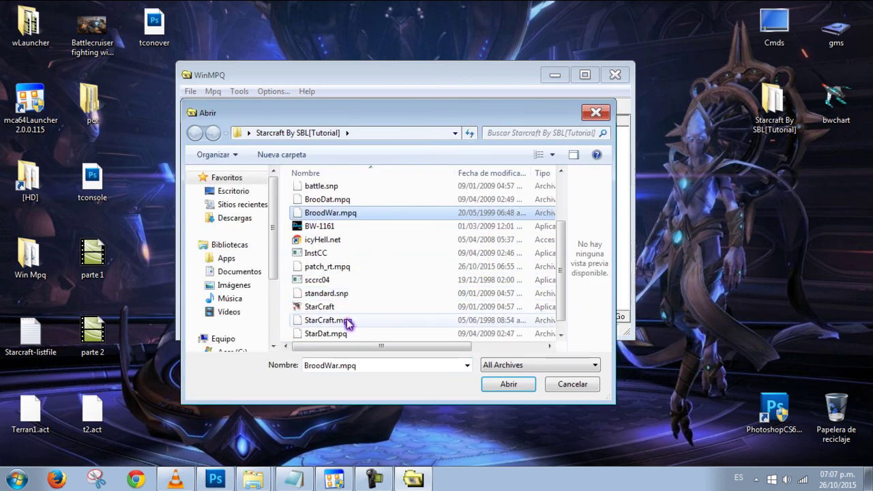
click(339, 271)
click(508, 384)
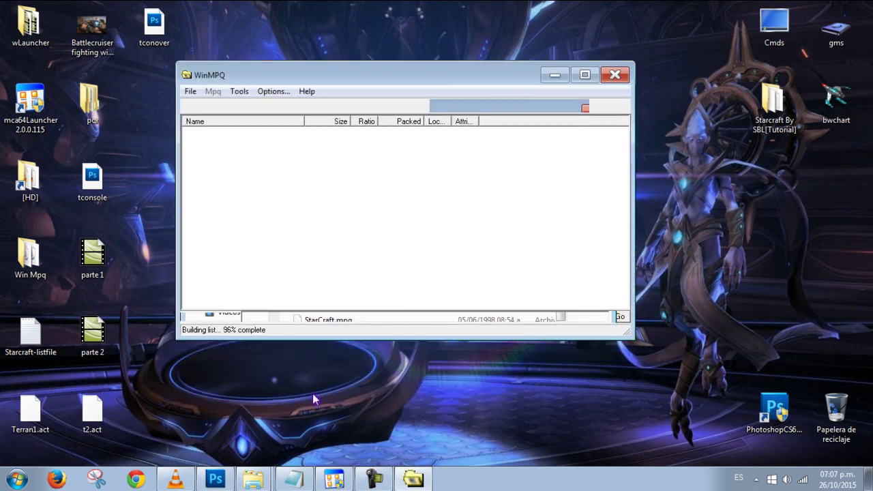
Step: Filter the archive's file list to show only *.pcx files
click(582, 107)
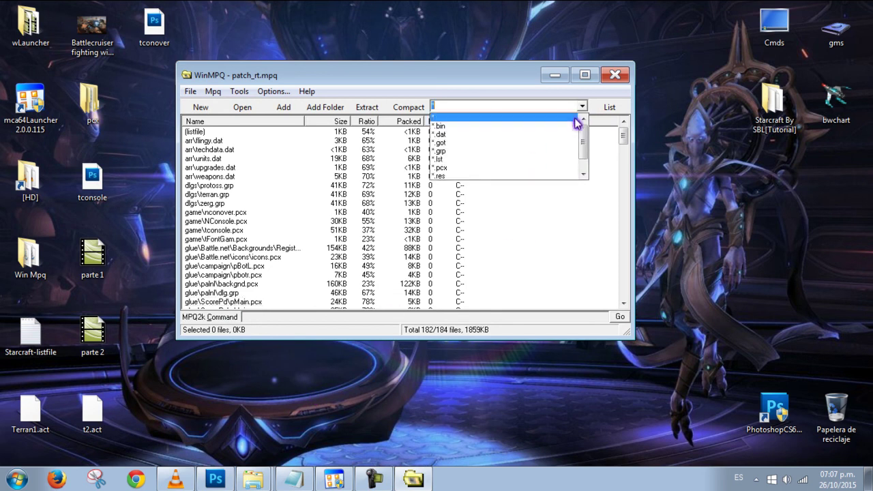
click(503, 164)
click(610, 108)
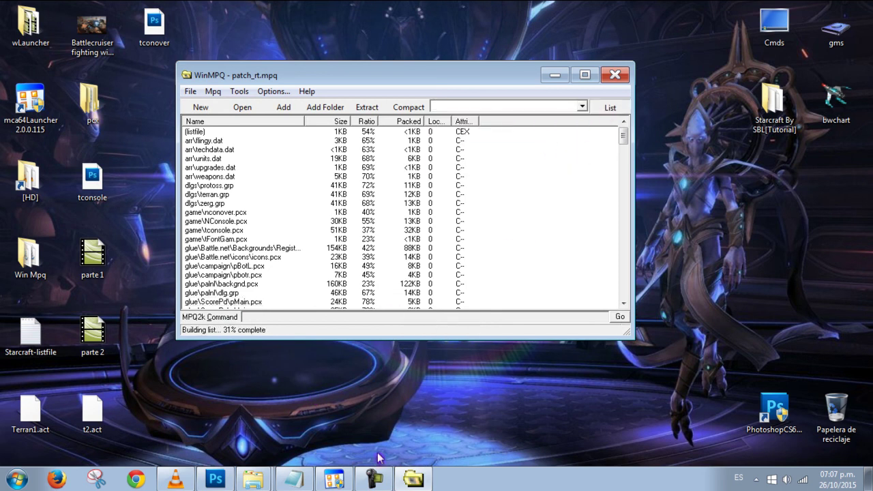
Step: Copy the path game\tconover.pcx from the Starcraft-listfile and add the desktop's tconover file to the archive under that path
click(297, 479)
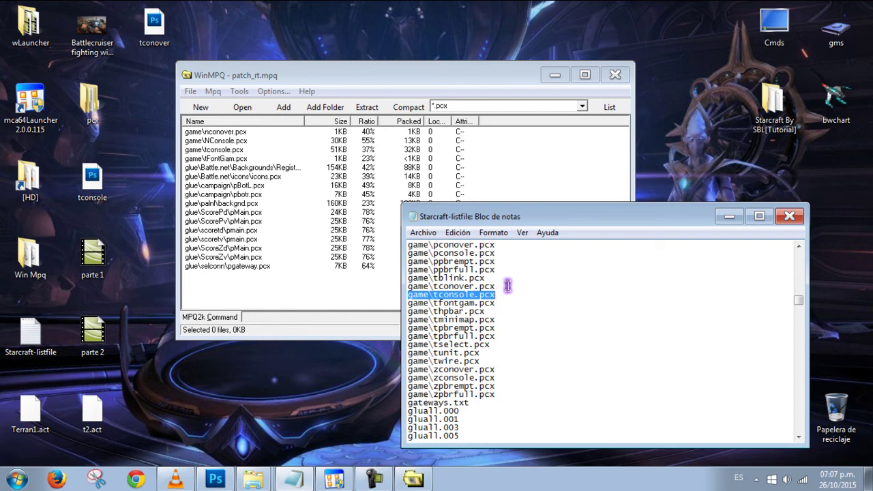
drag(508, 286, 432, 286)
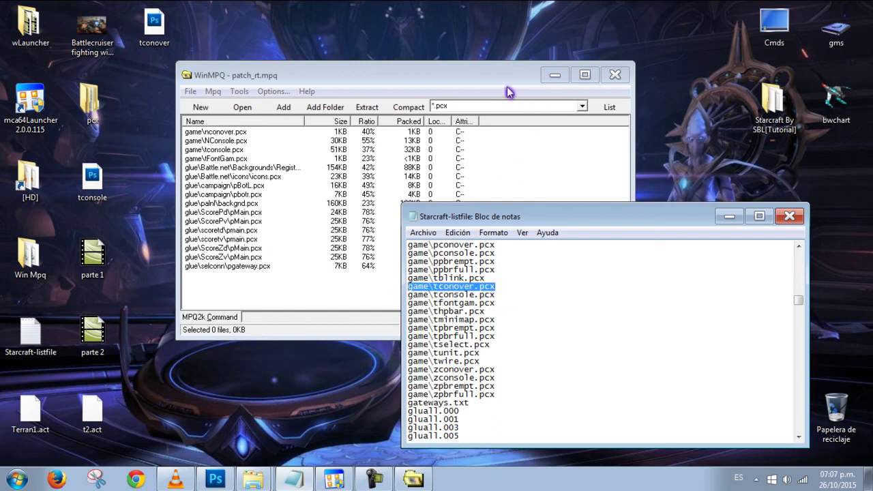
click(523, 94)
click(92, 180)
drag(154, 24, 323, 240)
click(270, 177)
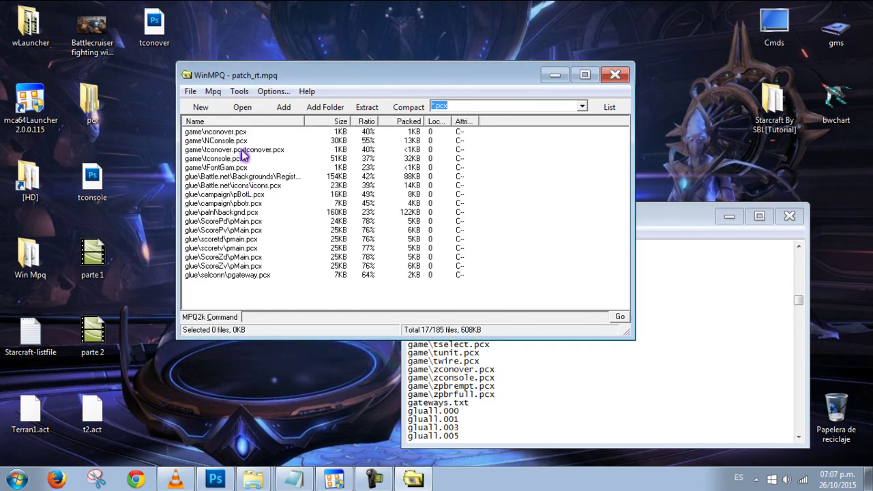
Step: Rename the added tconover entry in the archive to game\tconover.pcx and close WinMPQ
right_click(256, 151)
click(275, 223)
text(game\tconover.pcx)
key(Return)
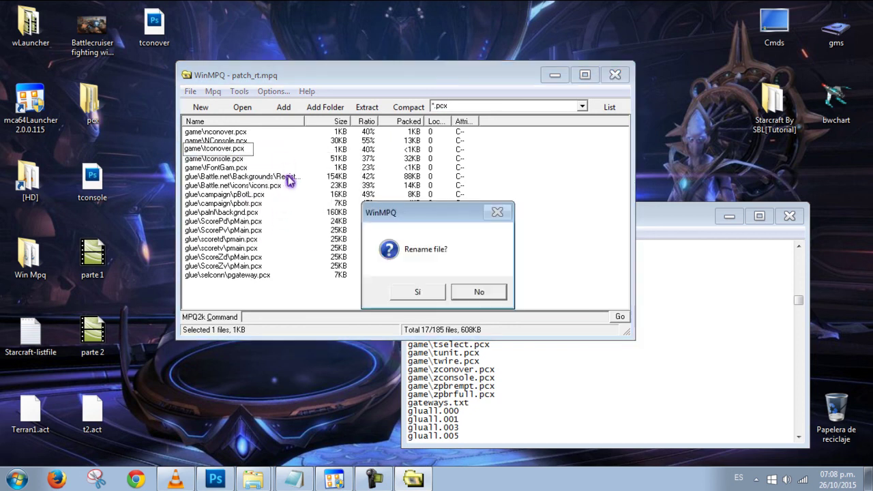
click(415, 292)
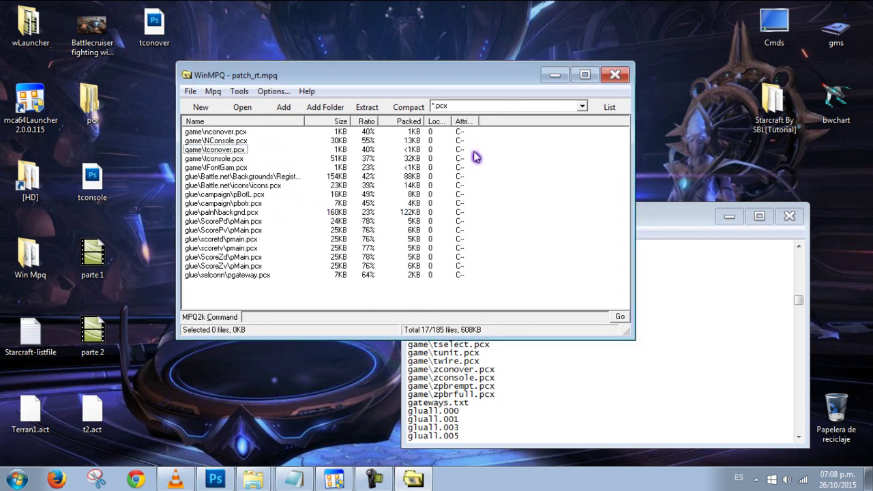
click(616, 75)
click(741, 213)
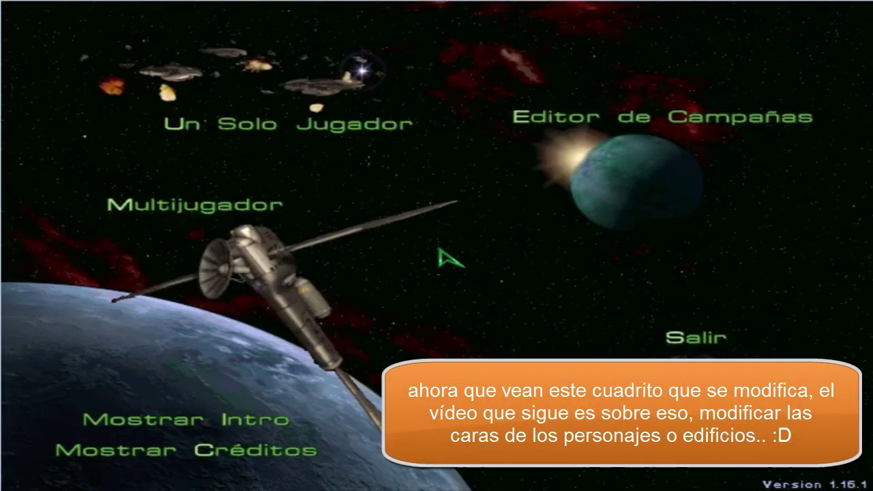
Step: In StarCraft, create a multiplayer game over Local Area Network (UDP) on the Fighting Spirit 1.3 map with the existing player ID
click(440, 250)
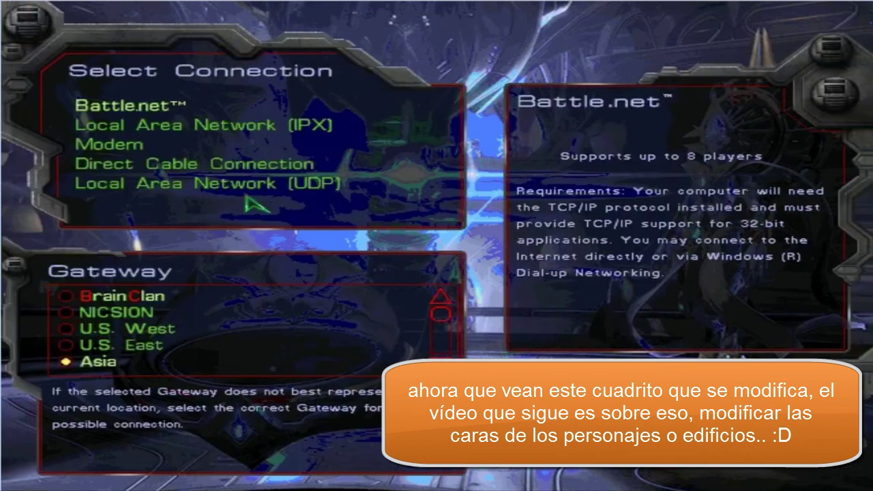
double_click(246, 193)
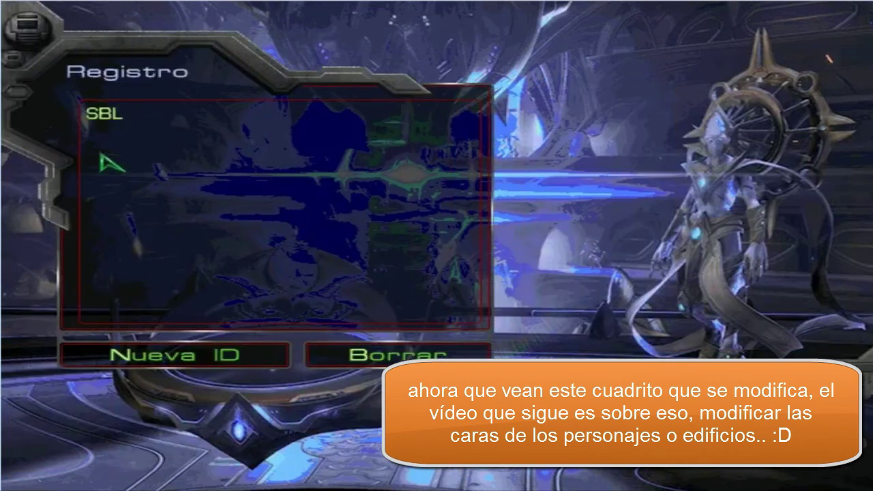
double_click(133, 131)
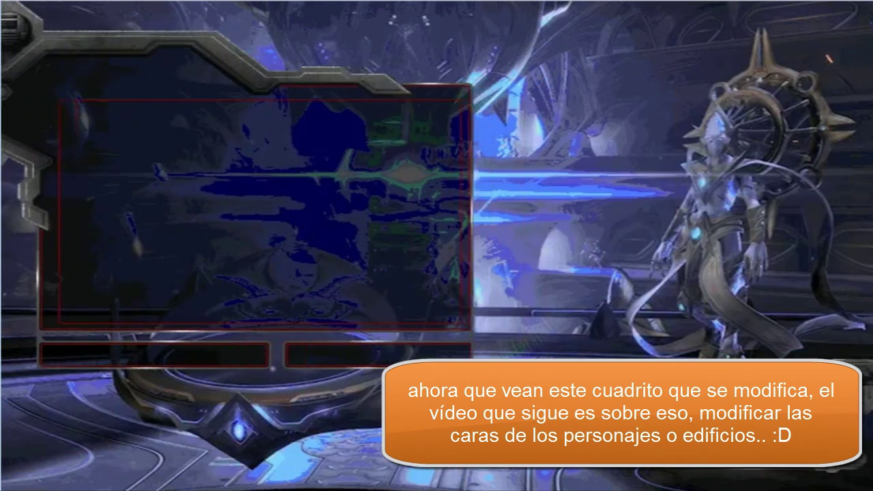
click(236, 356)
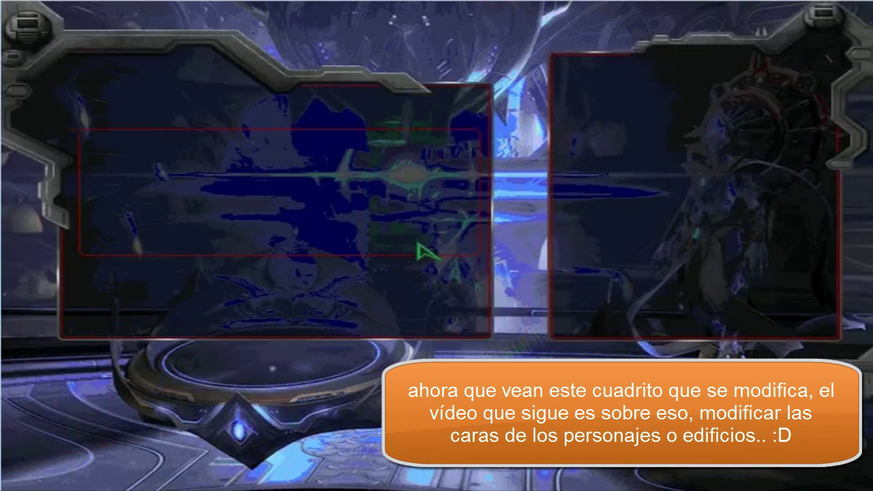
click(702, 403)
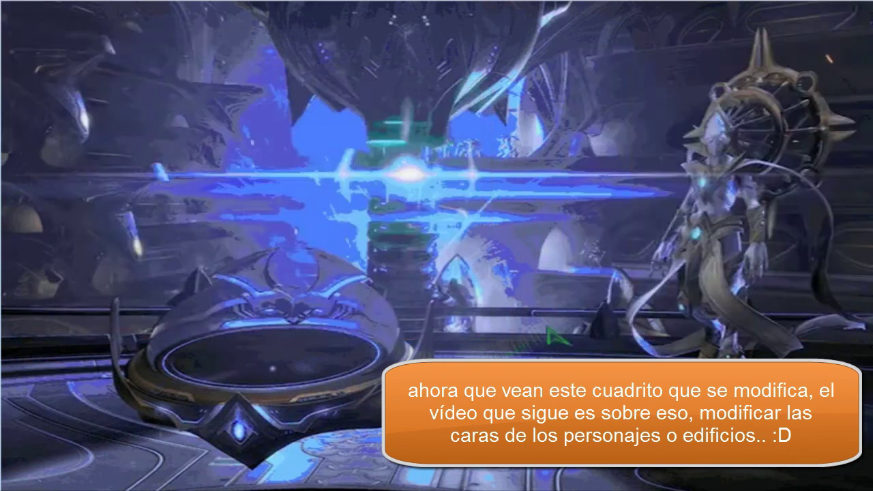
Step: Set the fourth slot to Computer and the player's race to Terran, and start the match
click(285, 101)
click(197, 151)
click(378, 46)
click(373, 74)
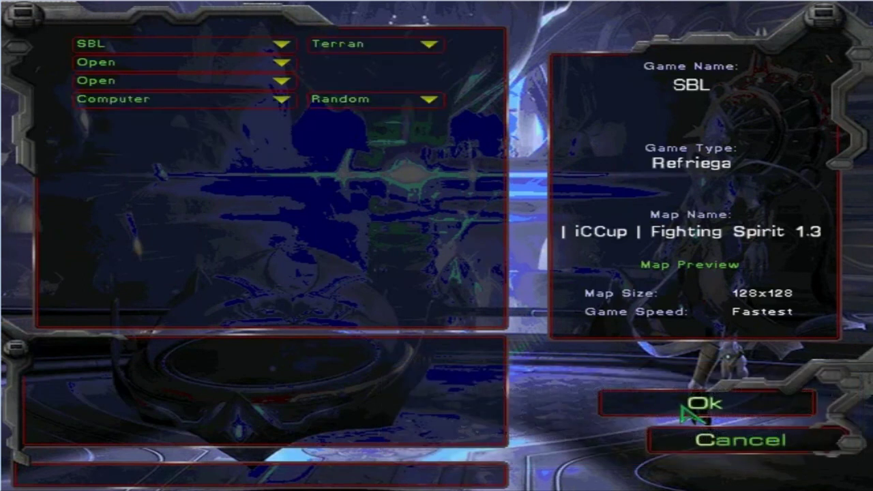
click(683, 409)
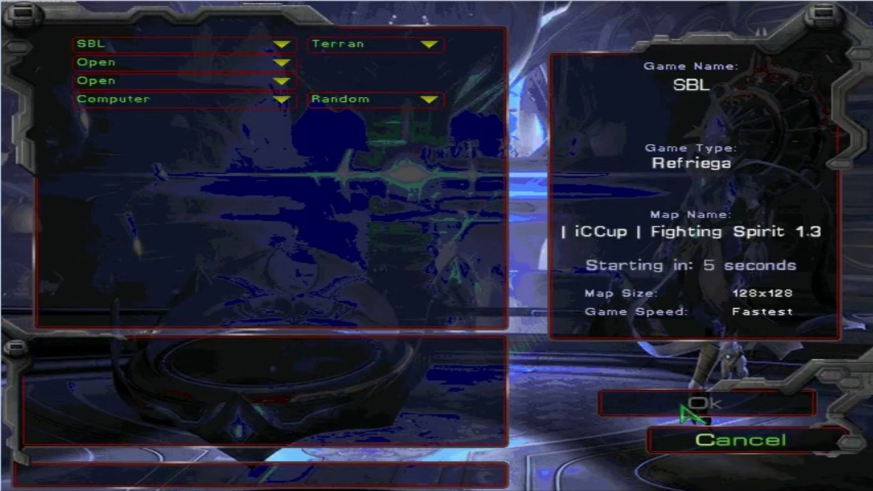